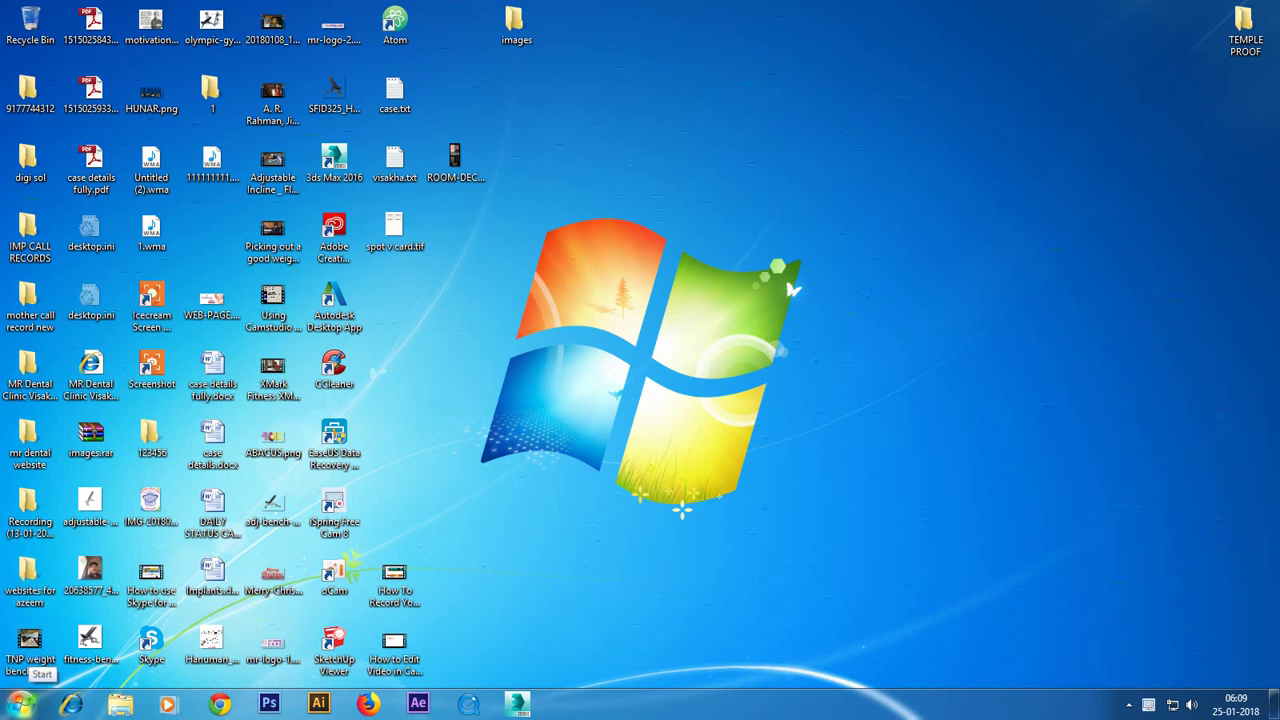
Launch Adobe Photoshop 7.0 from the Windows 7 Start menu.
{"action": "left_click", "coordinate": [22, 704]}
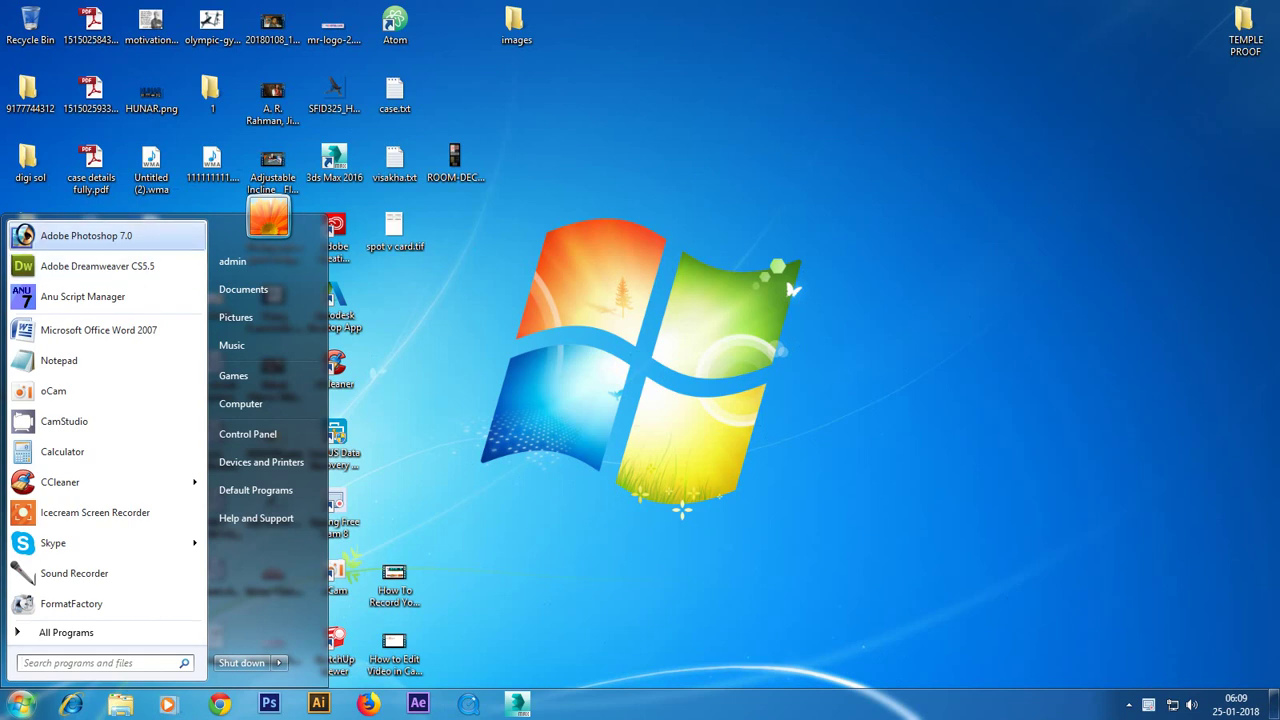
{"action": "key", "text": "Escape"}
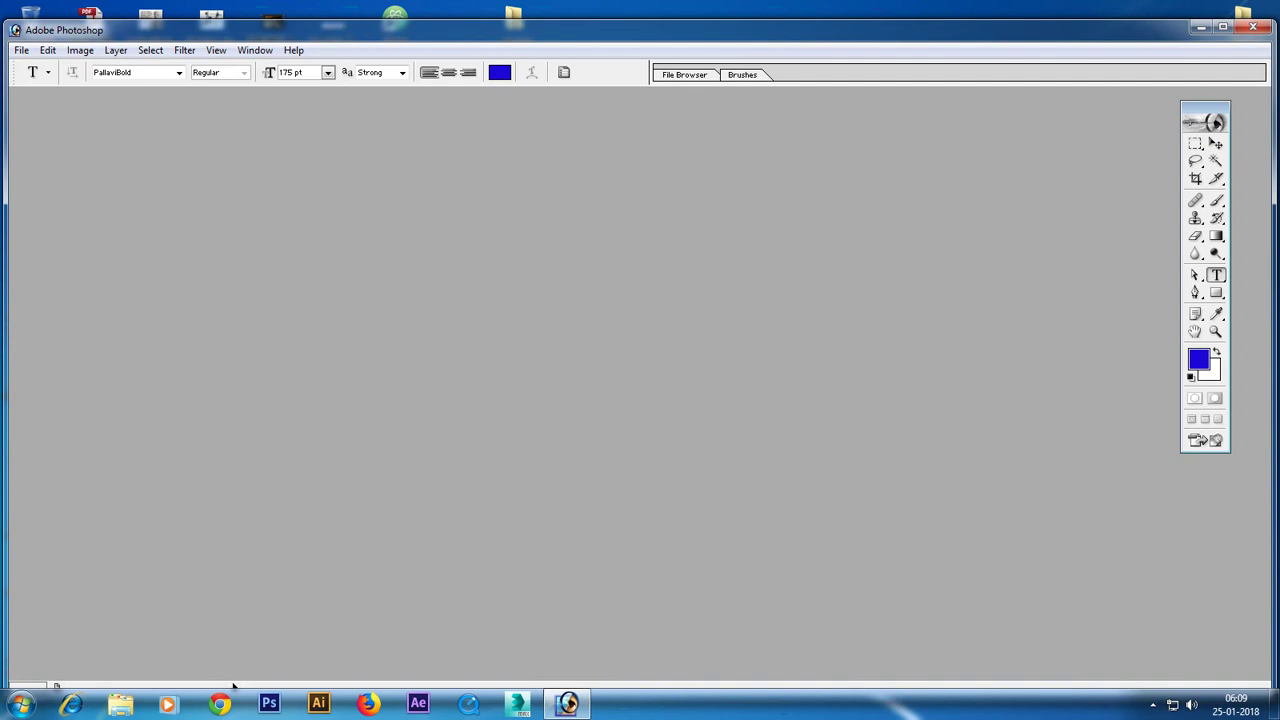
Maximize the Photoshop window and move the Tools palette to the left edge.
{"action": "left_click", "coordinate": [1222, 27]}
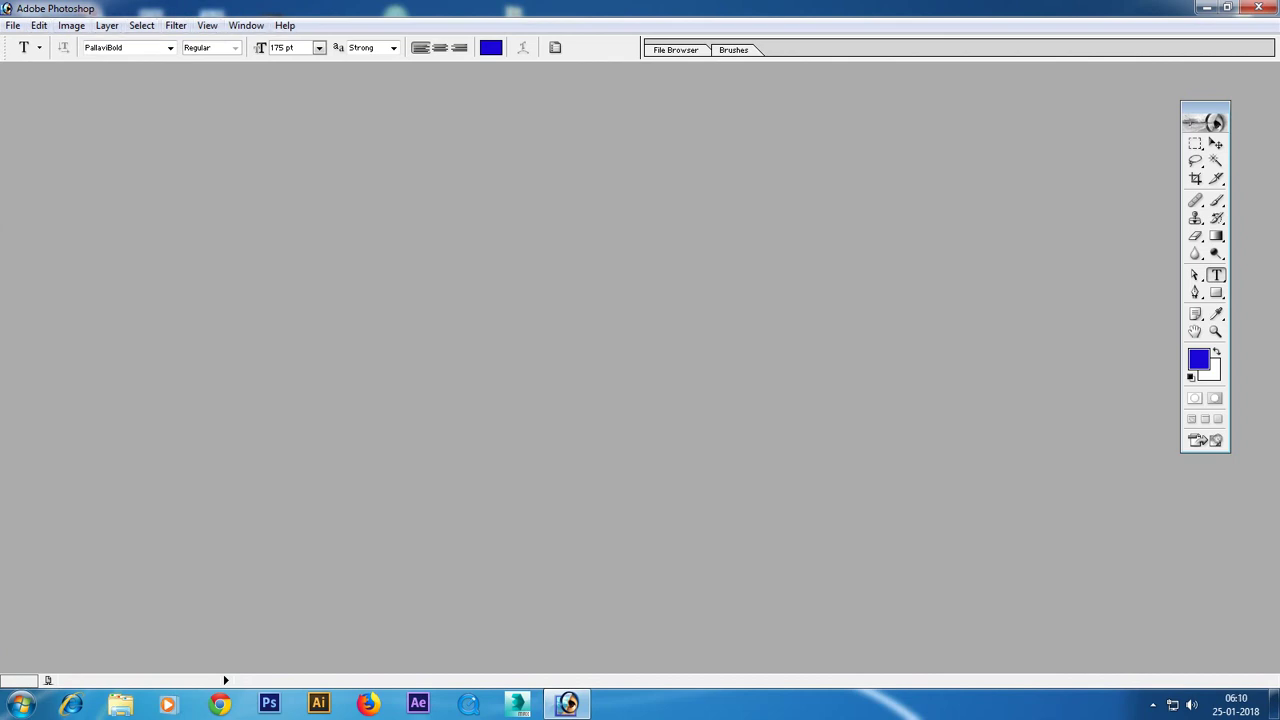
{"action": "mouse_move", "coordinate": [1200, 112]}
{"action": "left_mouse_down"}
{"action": "mouse_move", "coordinate": [1231, 90]}
{"action": "mouse_move", "coordinate": [869, 122]}
{"action": "left_mouse_up"}
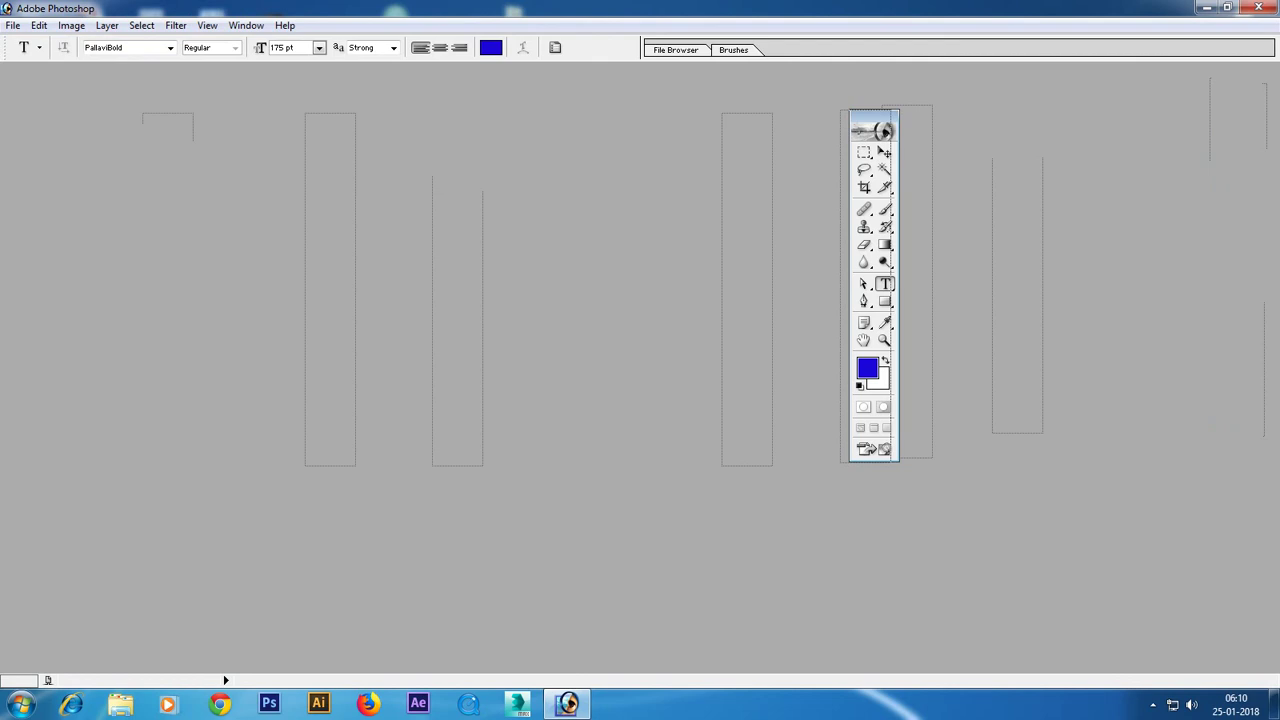
{"action": "left_click_drag", "start_coordinate": [869, 122], "coordinate": [37, 106]}
{"action": "left_click", "coordinate": [13, 25]}
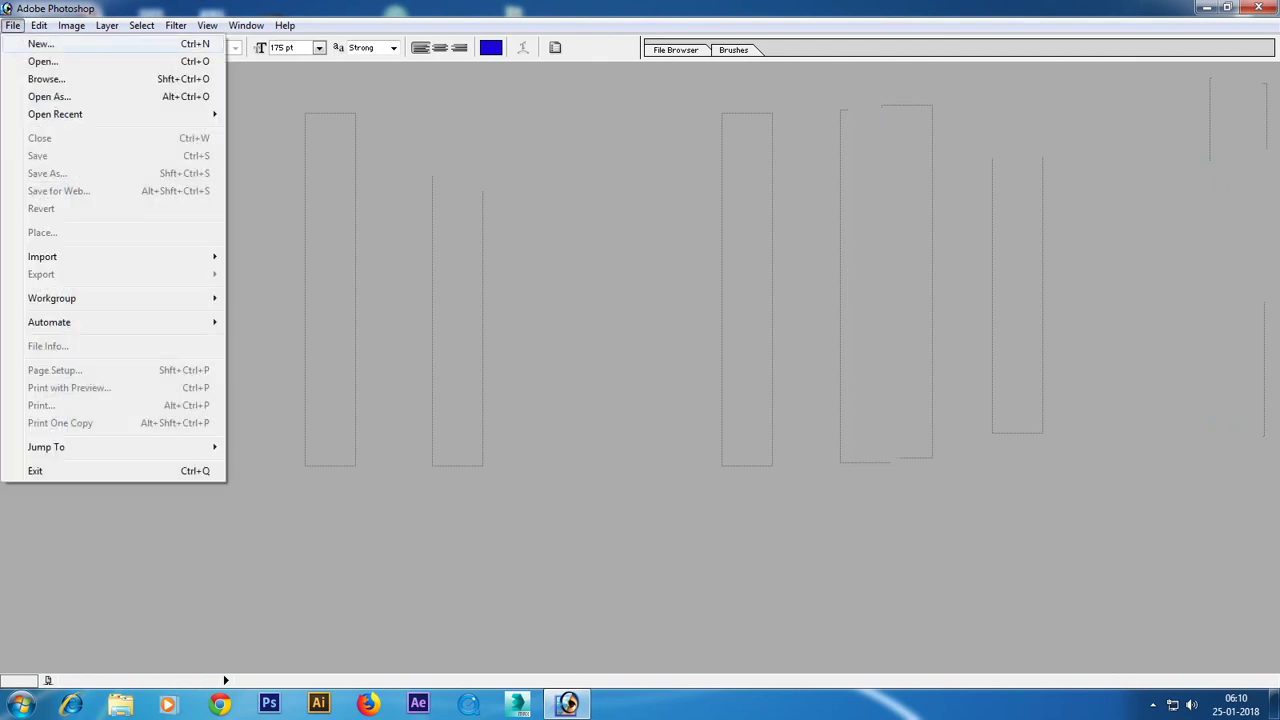
Create a new A4 (210 × 297 mm) CMYK document at 300 pixels/inch and centre its window.
{"action": "left_click", "coordinate": [40, 43]}
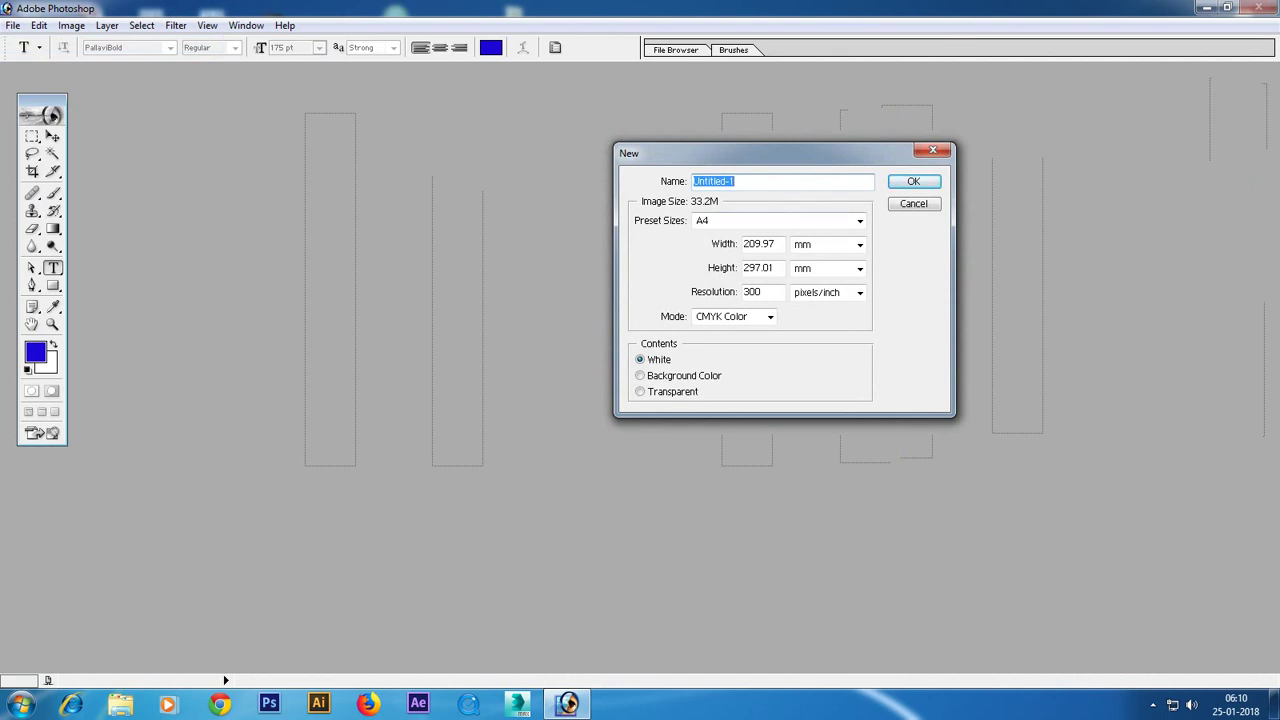
{"action": "left_click_drag", "start_coordinate": [700, 153], "coordinate": [659, 132]}
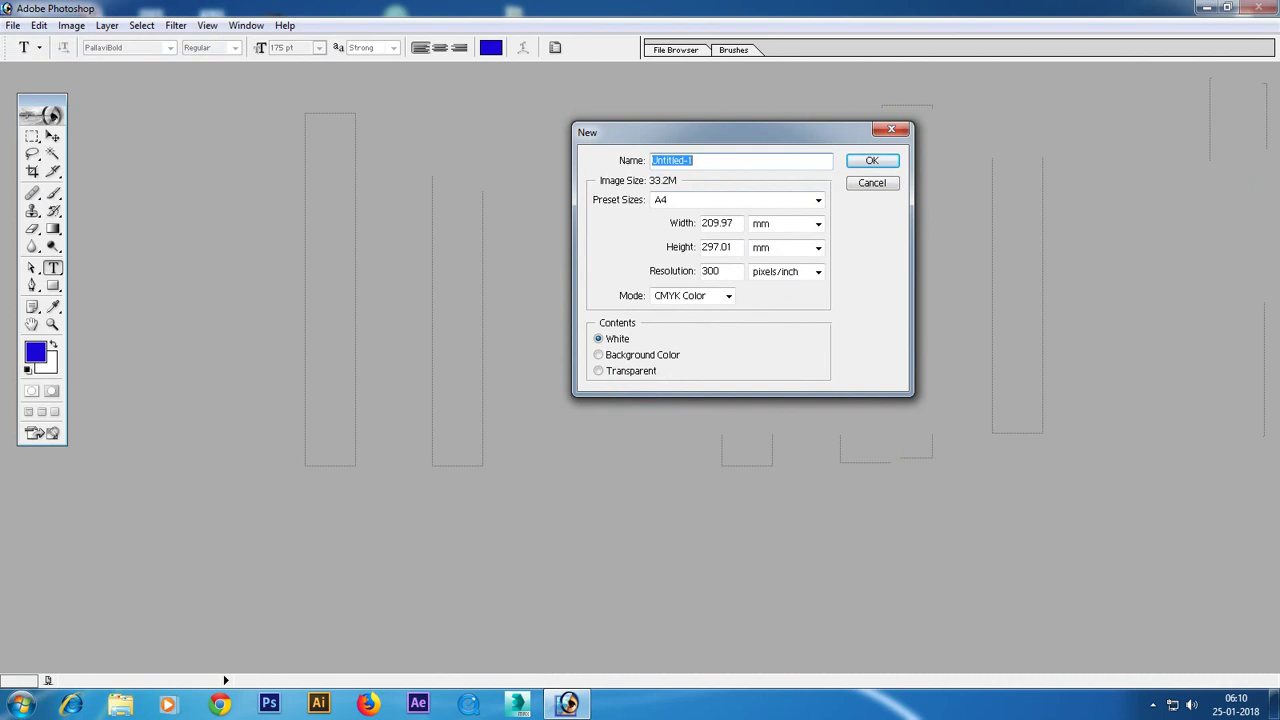
{"action": "left_click", "coordinate": [818, 199]}
{"action": "left_click", "coordinate": [700, 526]}
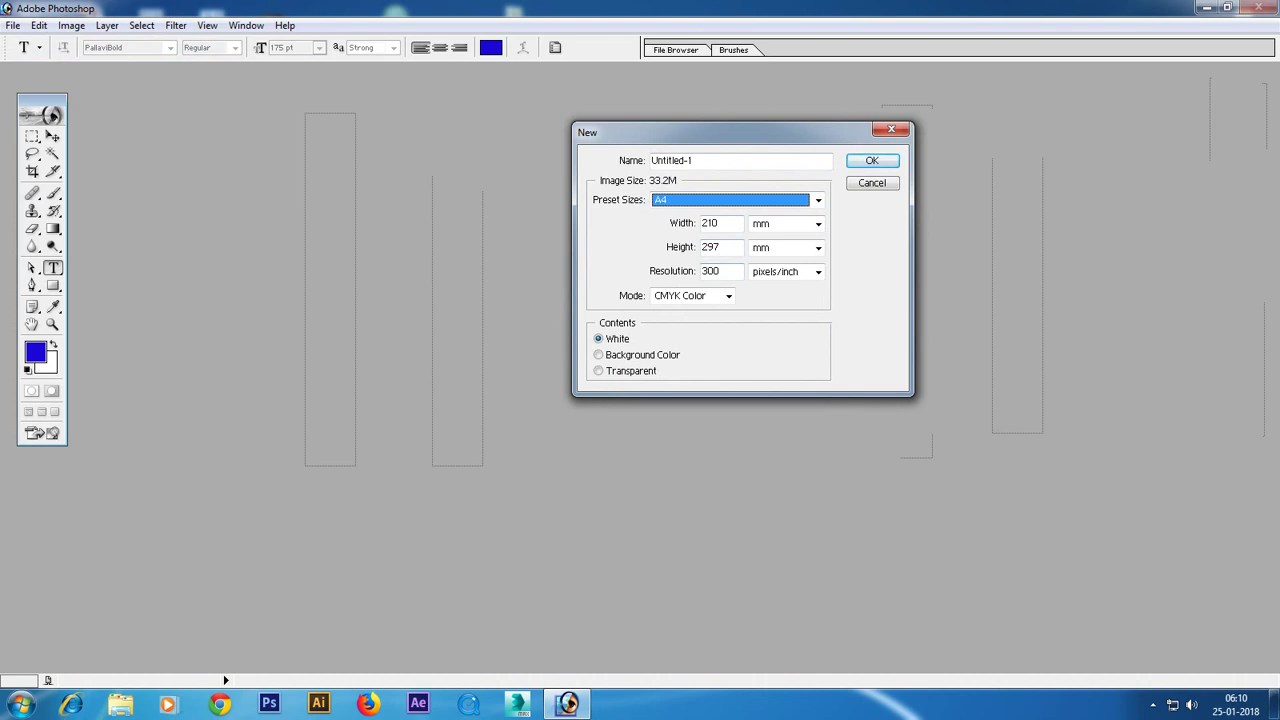
{"action": "key", "text": "Return"}
{"action": "left_click_drag", "start_coordinate": [242, 77], "coordinate": [736, 111]}
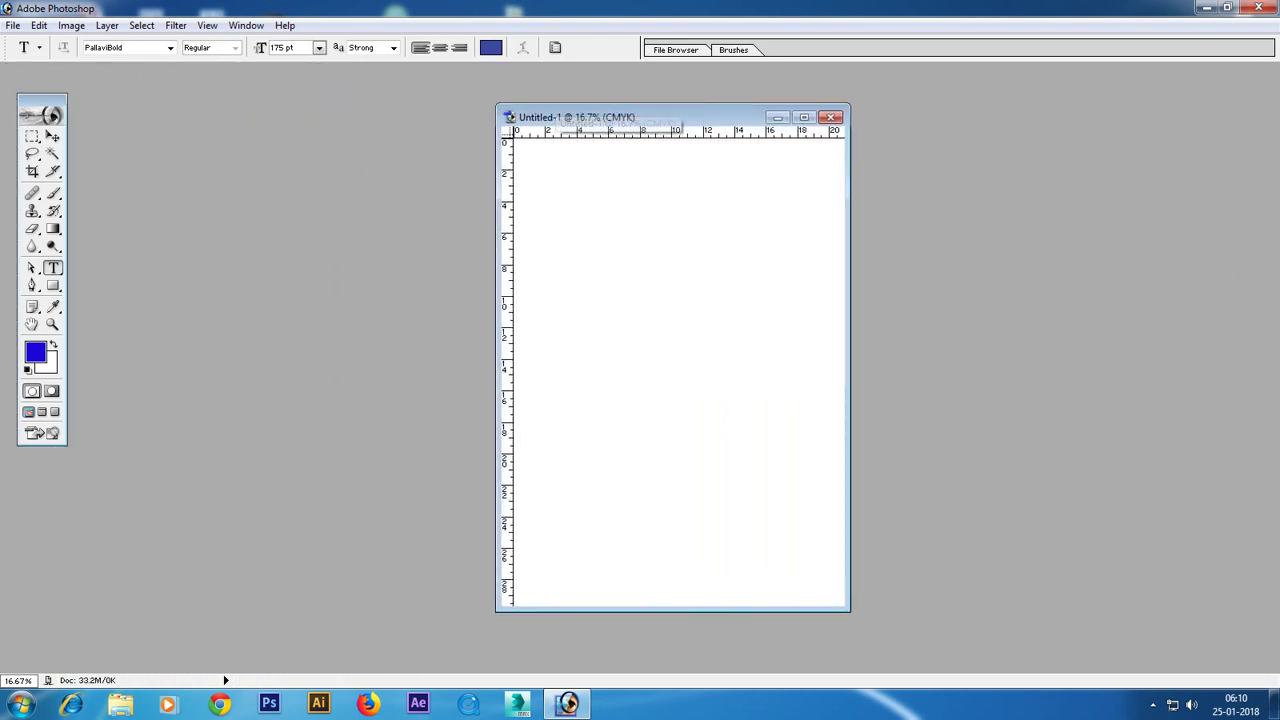
Resize and maximize the Untitled-1 window, then select the Rectangular Marquee Tool.
{"action": "mouse_move", "coordinate": [35, 113]}
{"action": "left_mouse_down"}
{"action": "mouse_move", "coordinate": [169, 118]}
{"action": "mouse_move", "coordinate": [90, 105]}
{"action": "left_mouse_up"}
{"action": "mouse_move", "coordinate": [620, 117]}
{"action": "left_mouse_down"}
{"action": "mouse_move", "coordinate": [555, 142]}
{"action": "mouse_move", "coordinate": [615, 125]}
{"action": "left_mouse_up"}
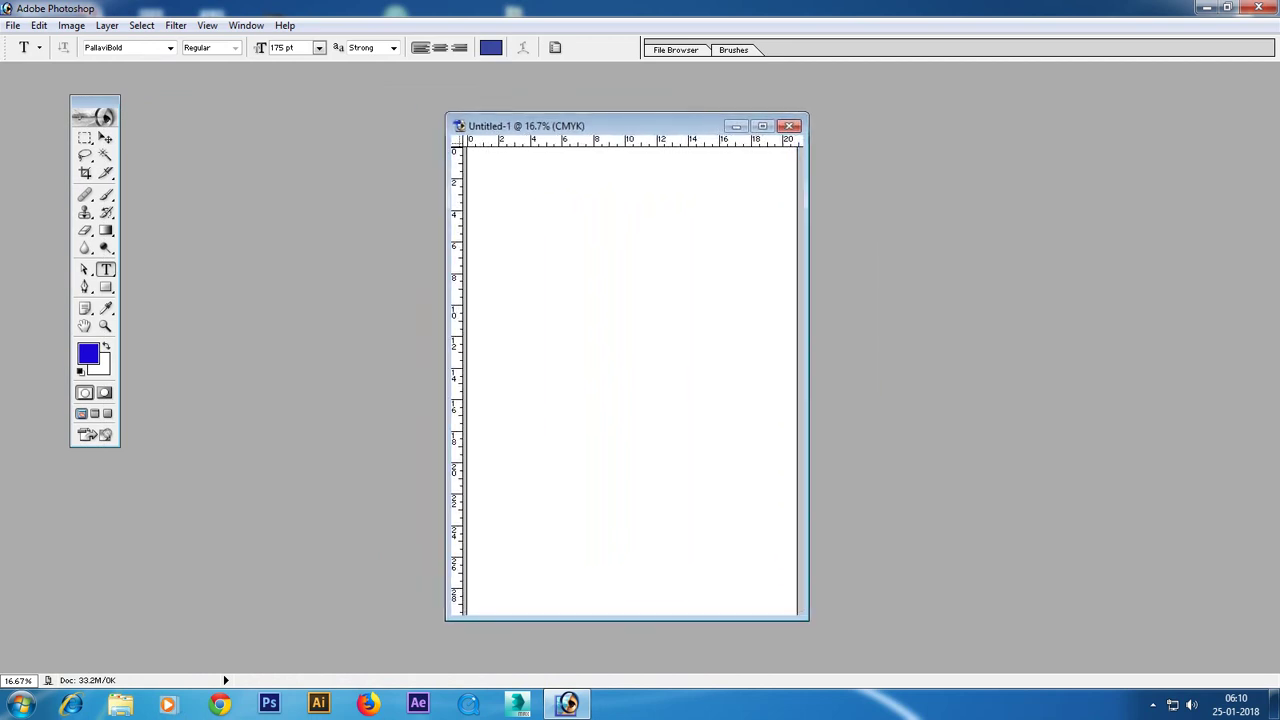
{"action": "left_click_drag", "start_coordinate": [799, 370], "coordinate": [1069, 370]}
{"action": "left_click_drag", "start_coordinate": [757, 620], "coordinate": [757, 557]}
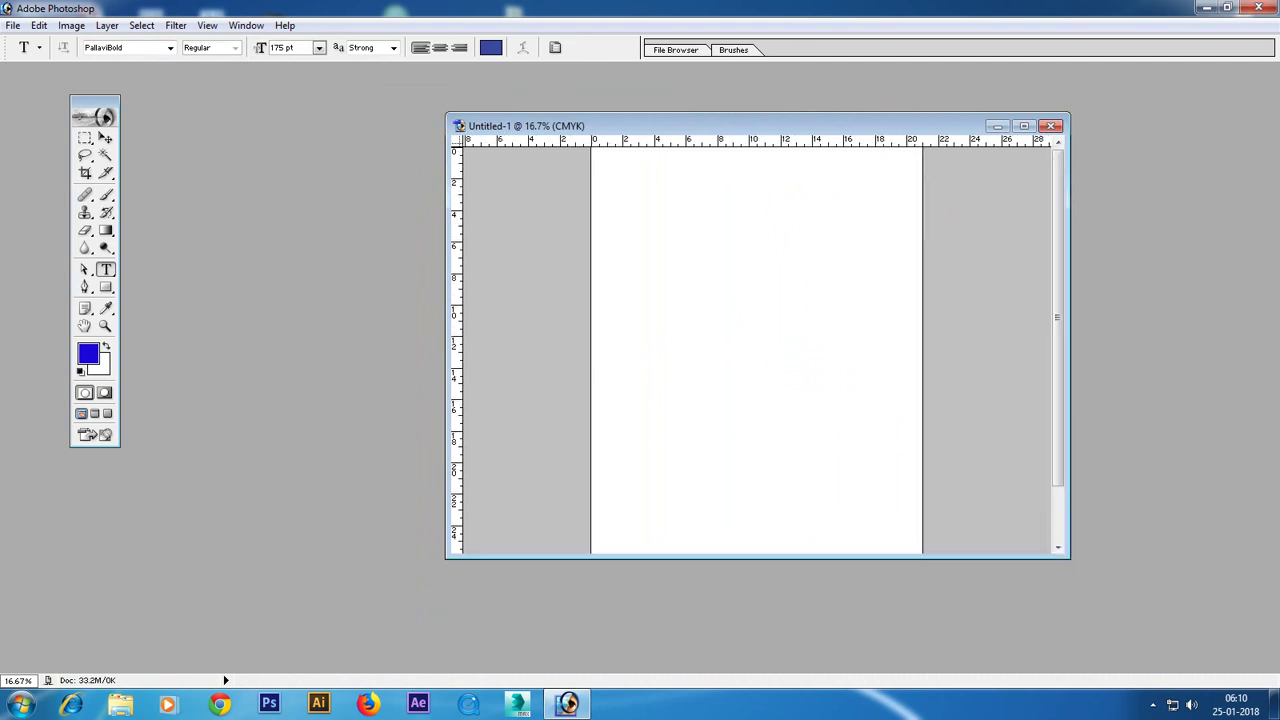
{"action": "left_click_drag", "start_coordinate": [700, 125], "coordinate": [549, 123]}
{"action": "left_click", "coordinate": [872, 124]}
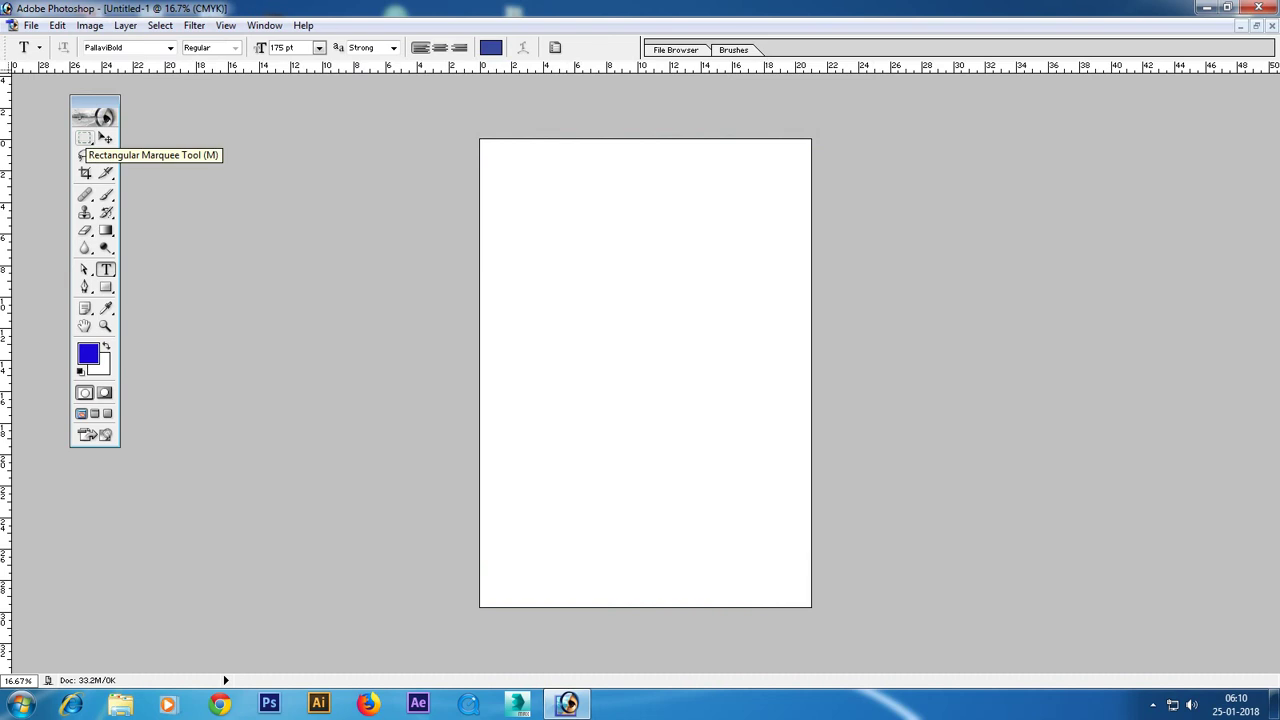
{"action": "left_click", "coordinate": [84, 138]}
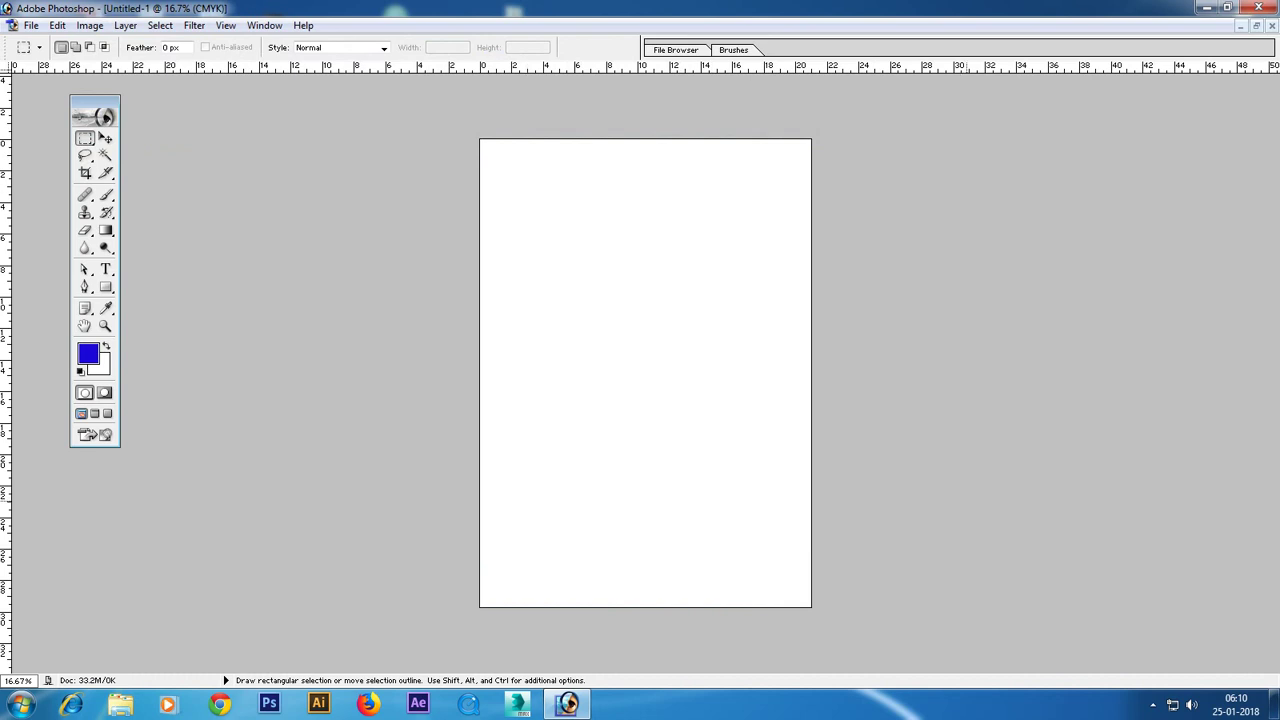
Add Layer 1 and show the Layers palette with F7.
{"action": "key", "text": "ctrl+shift"}
{"action": "key", "text": "ctrl+shift+n"}
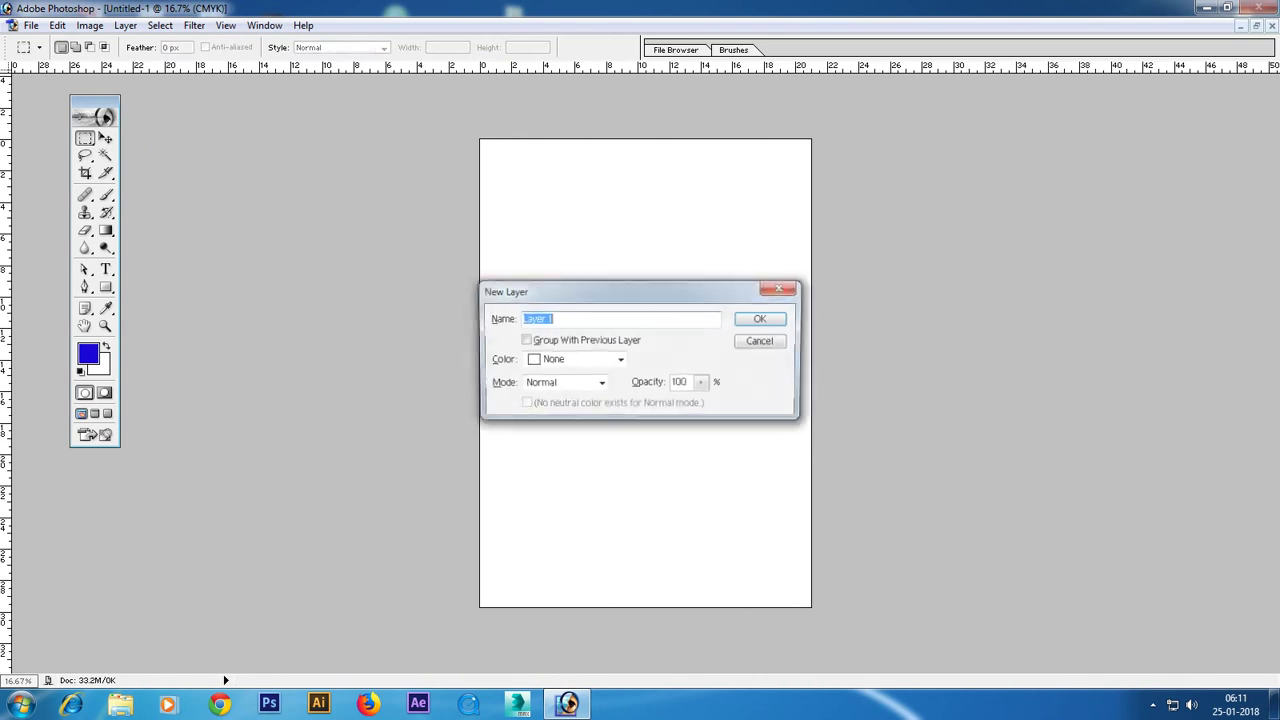
{"action": "key", "text": "Return"}
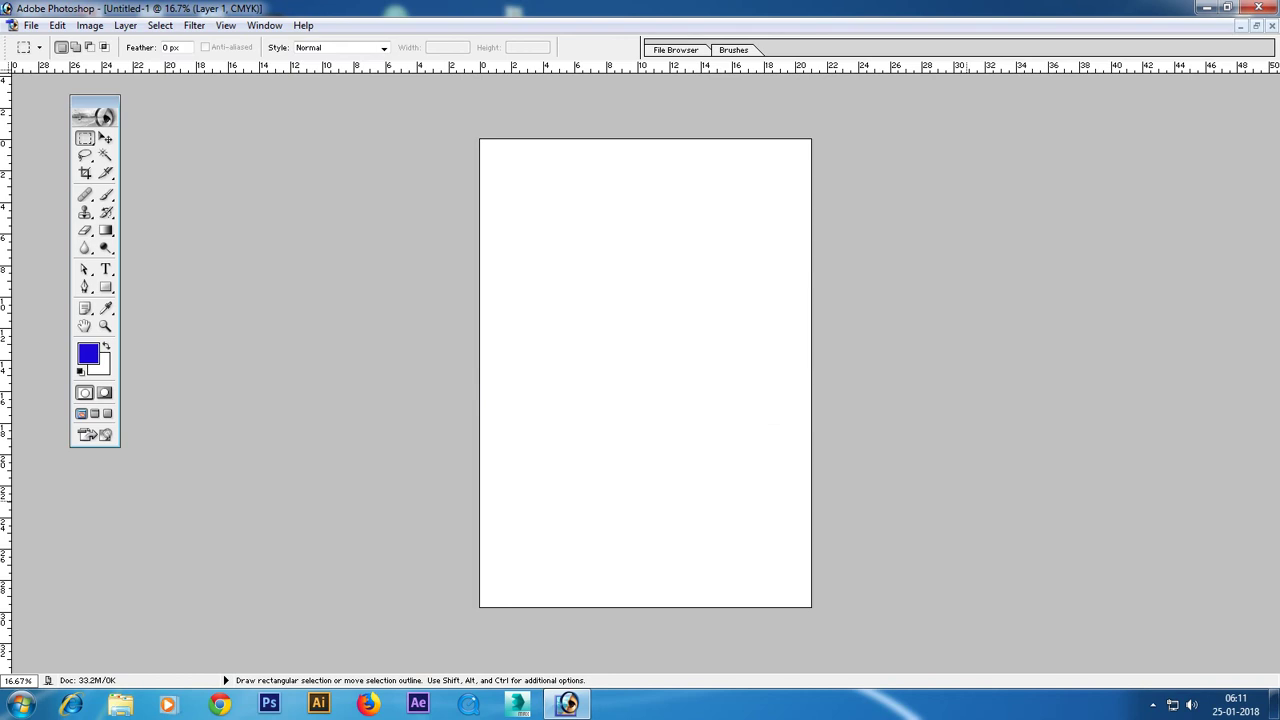
{"action": "key", "text": "F7"}
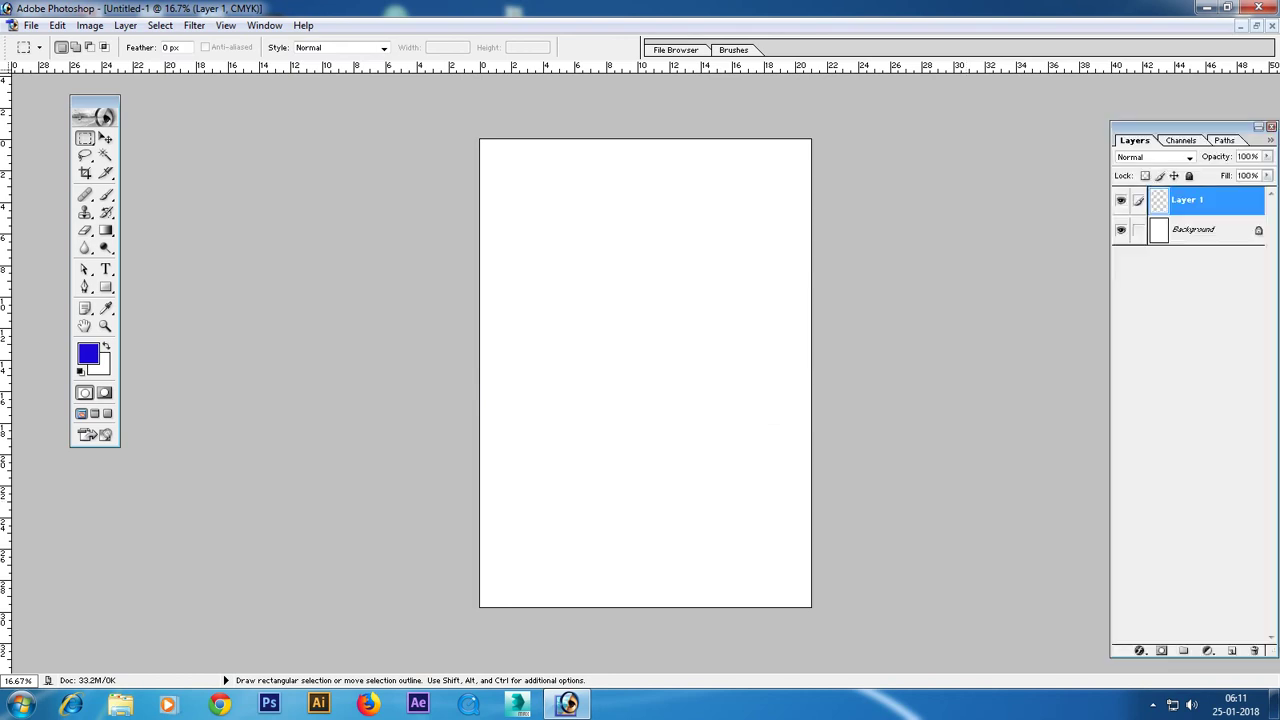
{"action": "left_click_drag", "start_coordinate": [1190, 127], "coordinate": [1152, 106]}
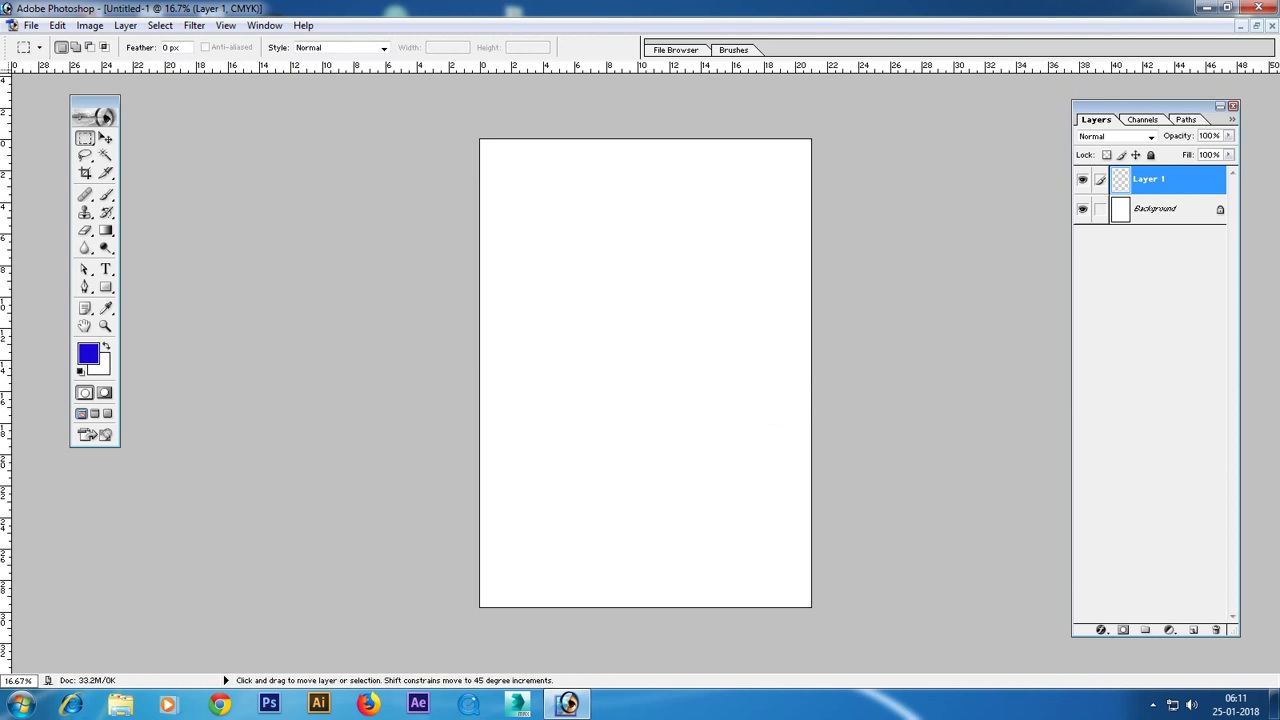
Undo Layer 1 and create it again.
{"action": "key", "text": "ctrl+e"}
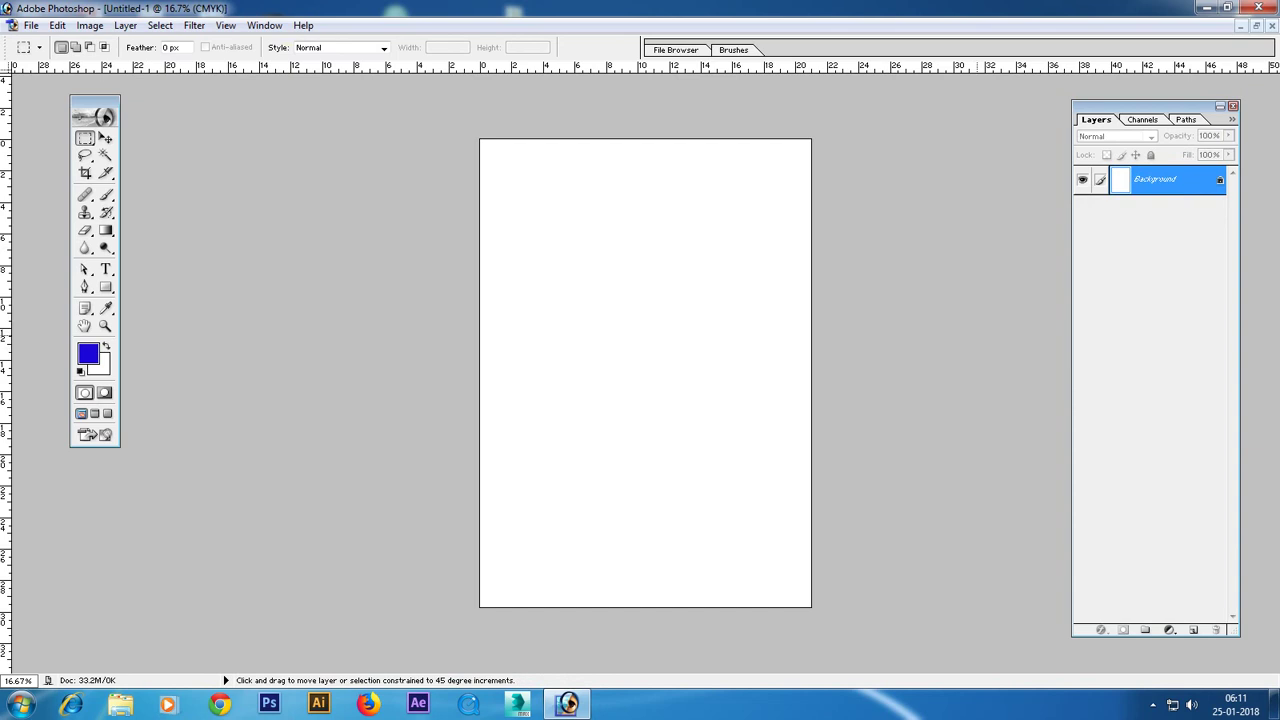
{"action": "key", "text": "ctrl+shift+n"}
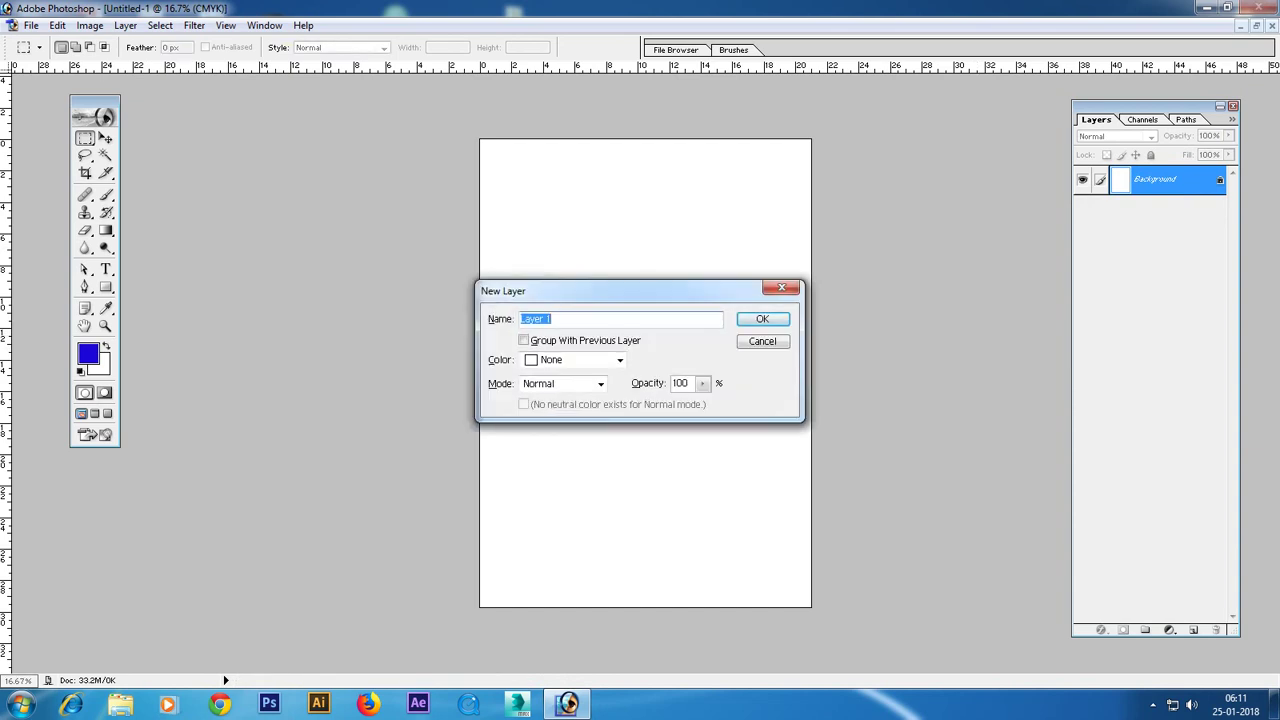
{"action": "key", "text": "Return"}
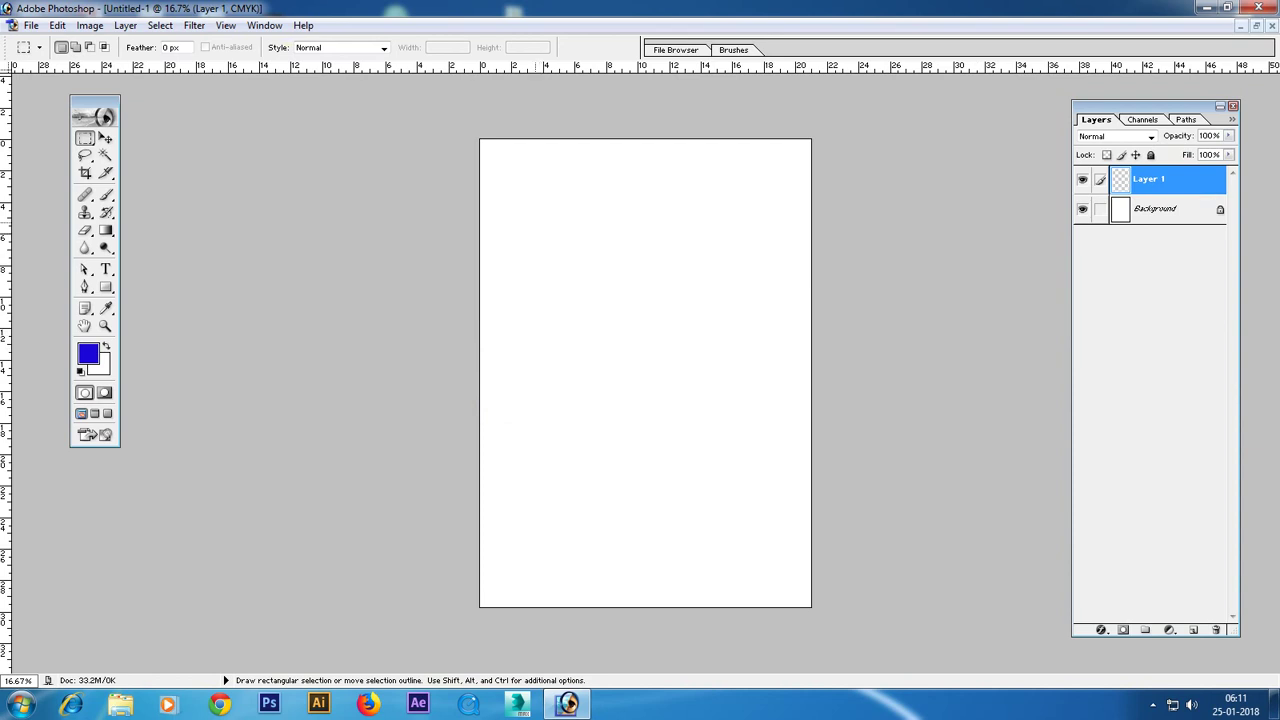
Fill a square selection in the upper page with blue, nudge it right and down, and add Layer 2.
{"action": "mouse_move", "coordinate": [534, 223]}
{"action": "left_mouse_down"}
{"action": "mouse_move", "coordinate": [677, 351]}
{"action": "mouse_move", "coordinate": [723, 426]}
{"action": "mouse_move", "coordinate": [748, 281]}
{"action": "mouse_move", "coordinate": [691, 312]}
{"action": "mouse_move", "coordinate": [686, 365]}
{"action": "left_mouse_up"}
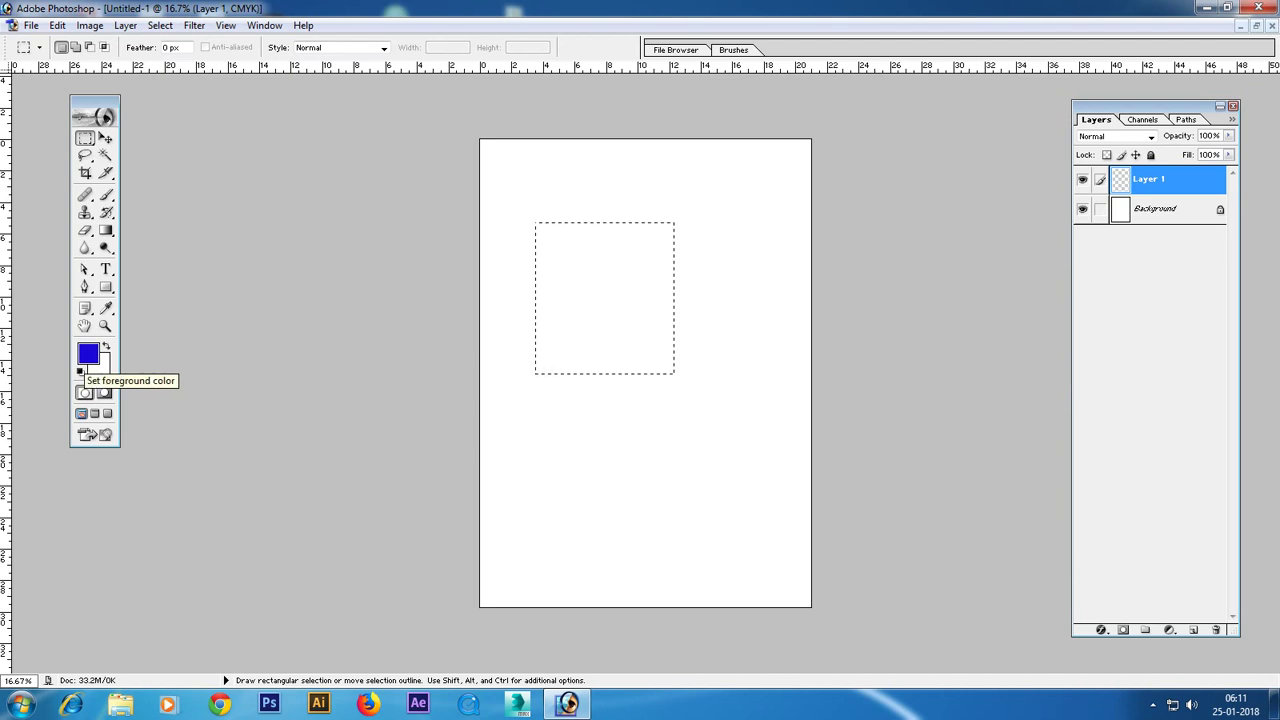
{"action": "key", "text": "alt"}
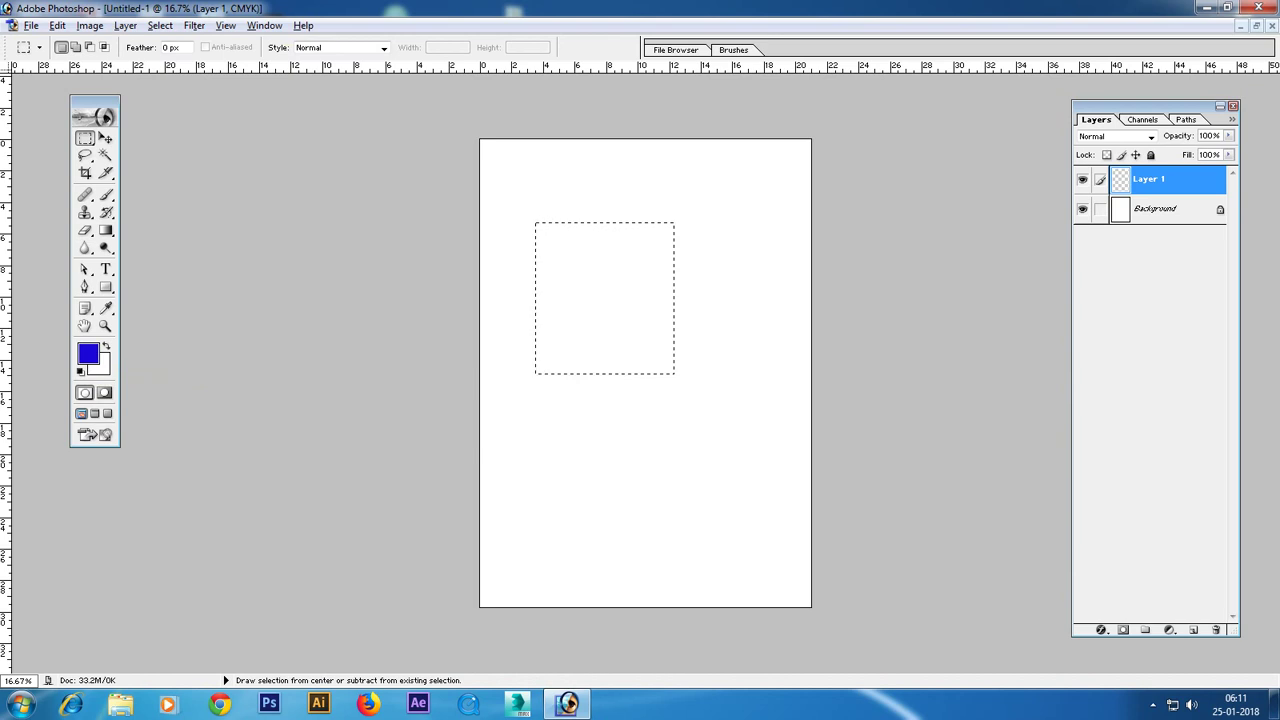
{"action": "key", "text": "alt+BackSpace"}
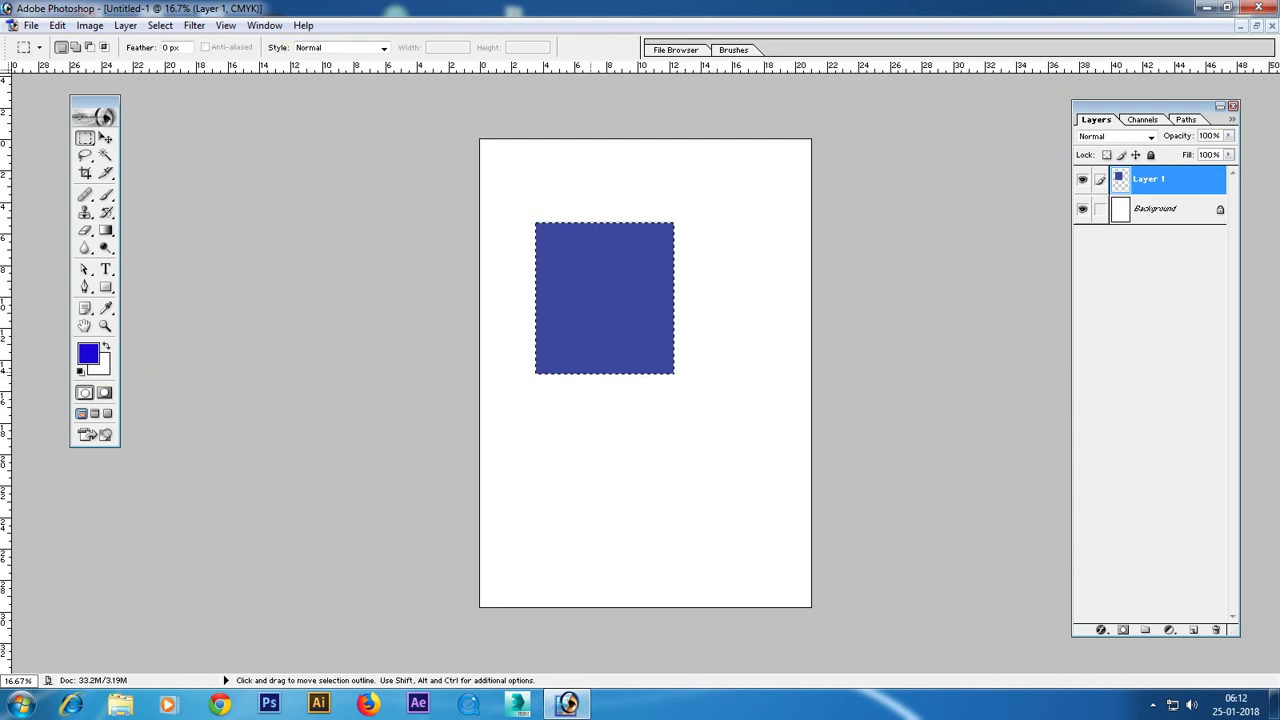
{"action": "key", "text": "ctrl+d"}
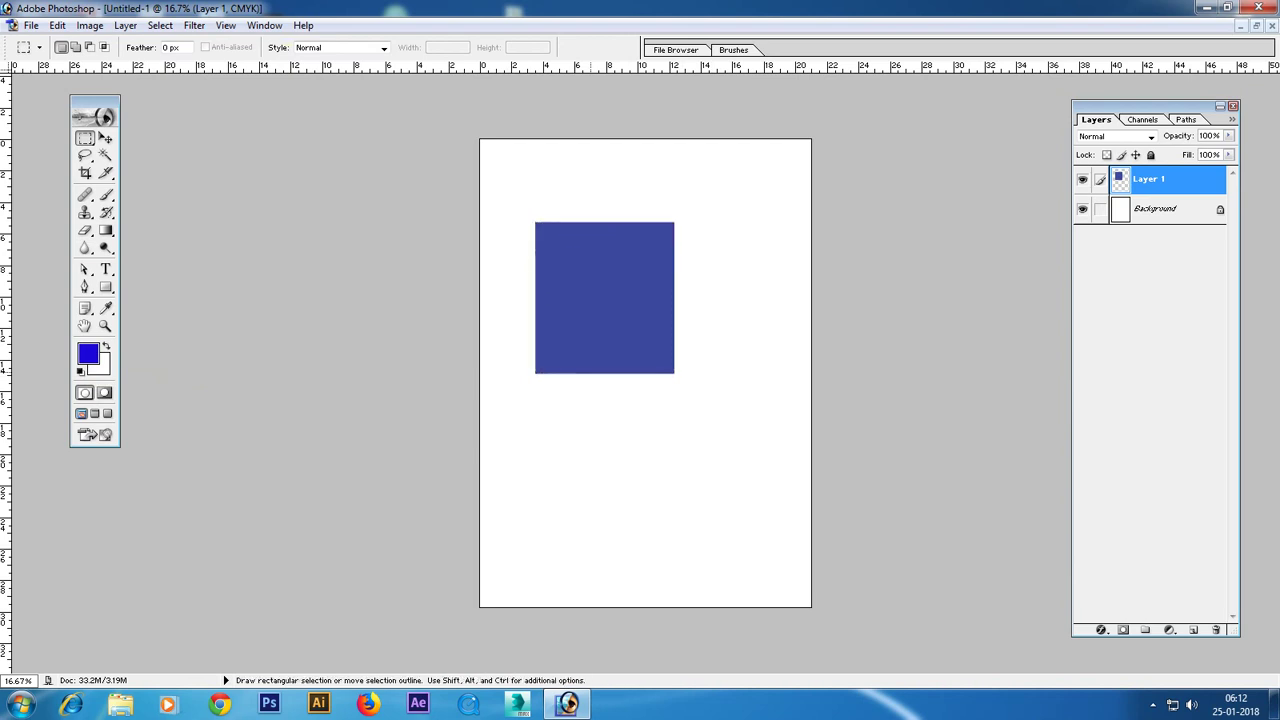
{"action": "key", "text": "v"}
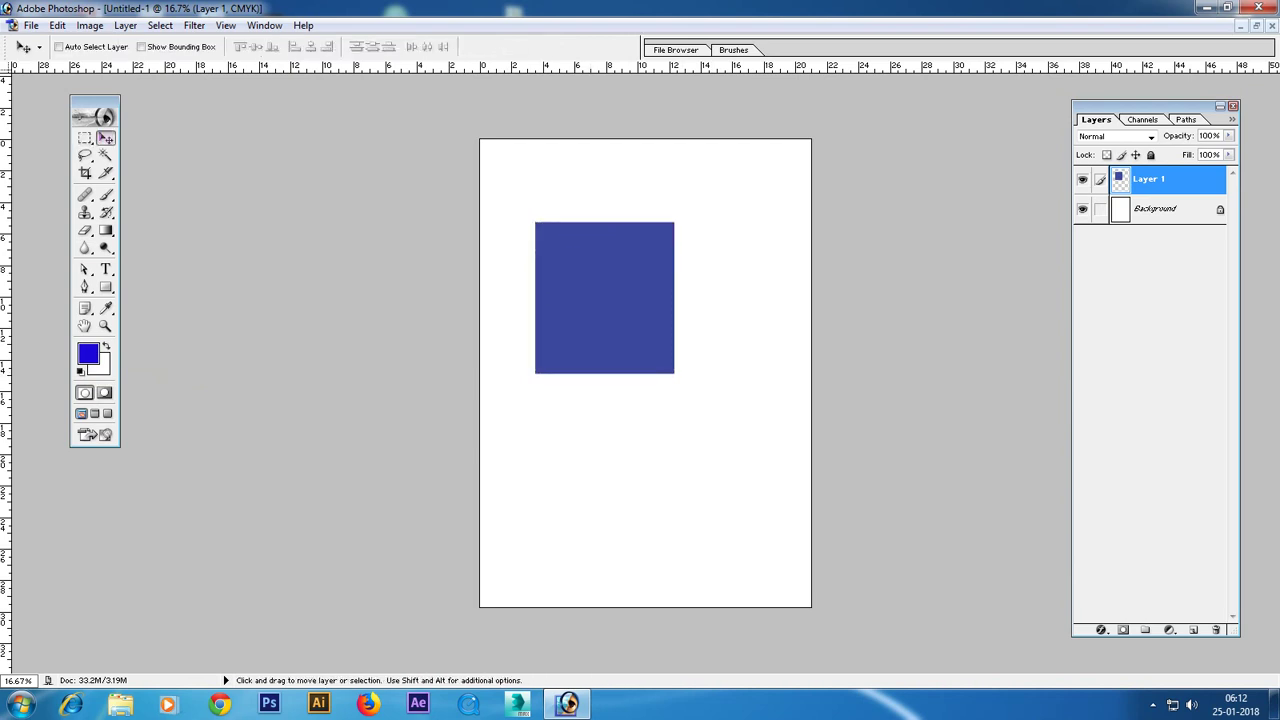
{"action": "left_click_drag", "start_coordinate": [604, 297], "coordinate": [627, 306]}
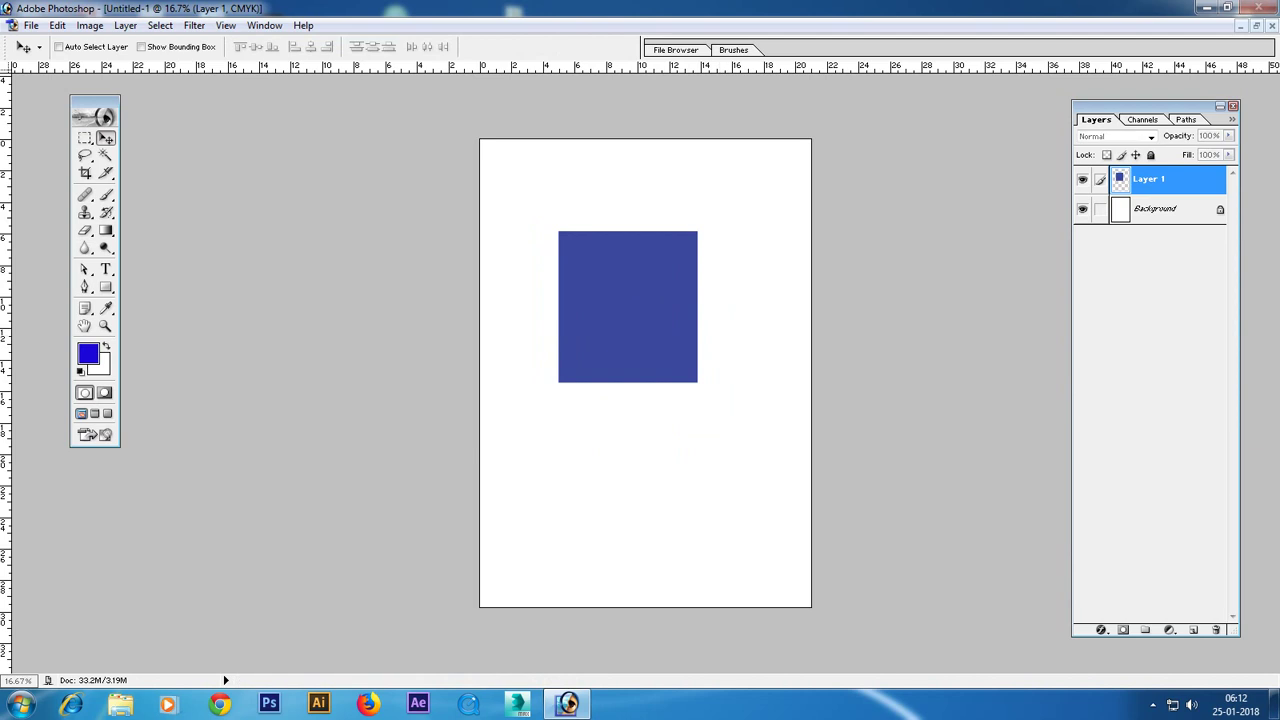
{"action": "key", "text": "ctrl+shift+n"}
{"action": "key", "text": "Return"}
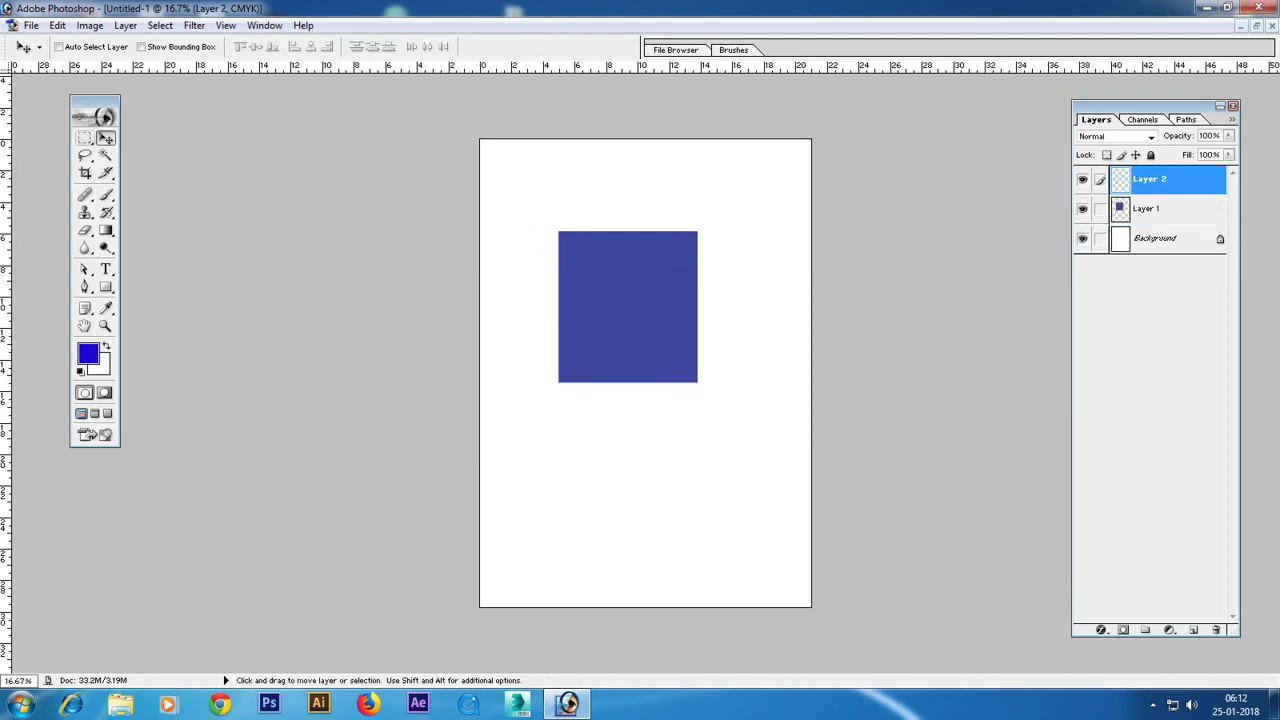
Draw a circle over the square's lower right and fill it with red (E70E0E).
{"action": "left_click", "coordinate": [84, 138]}
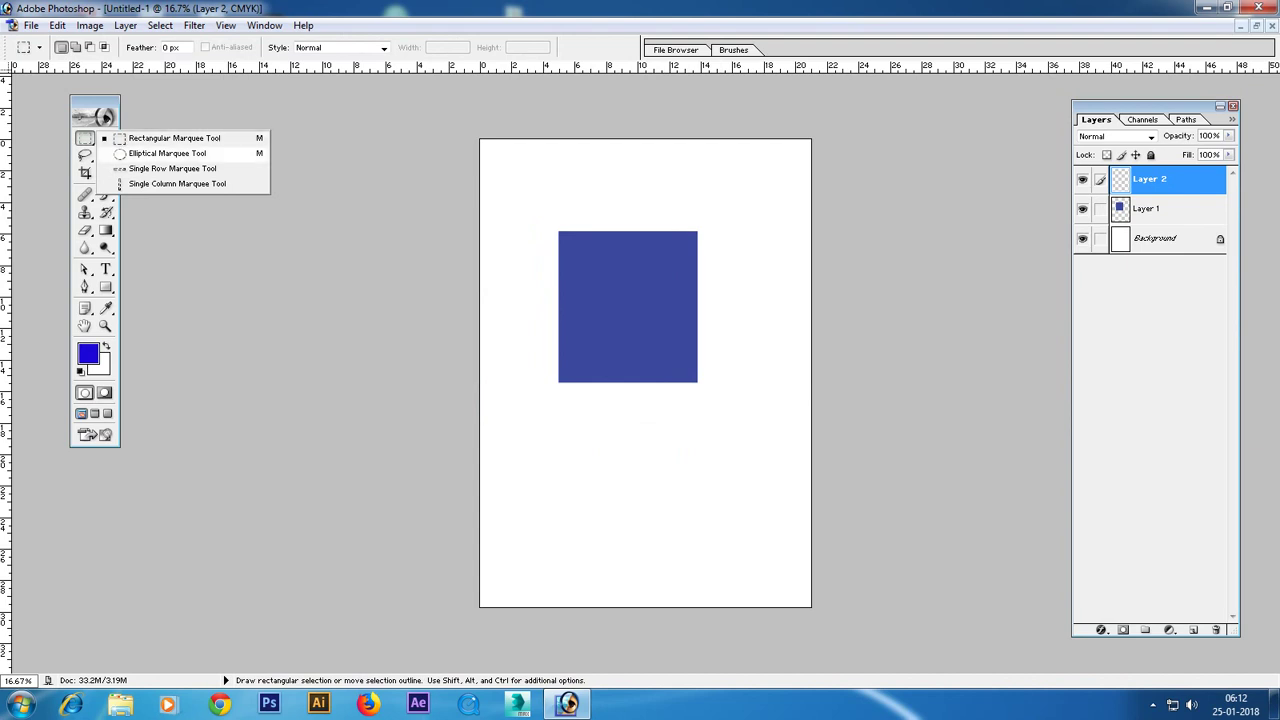
{"action": "left_click", "coordinate": [167, 153]}
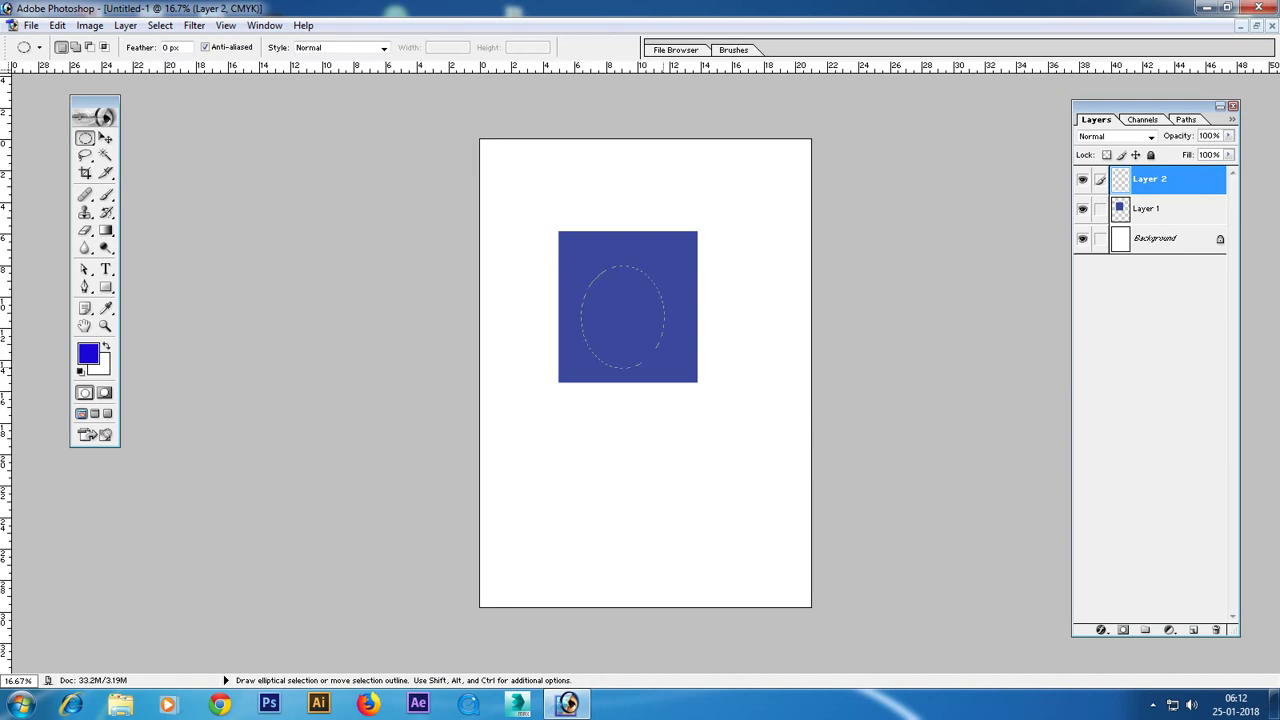
{"action": "left_click_drag", "start_coordinate": [622, 318], "coordinate": [748, 435]}
{"action": "left_click", "coordinate": [97, 362]}
{"action": "left_click", "coordinate": [645, 275]}
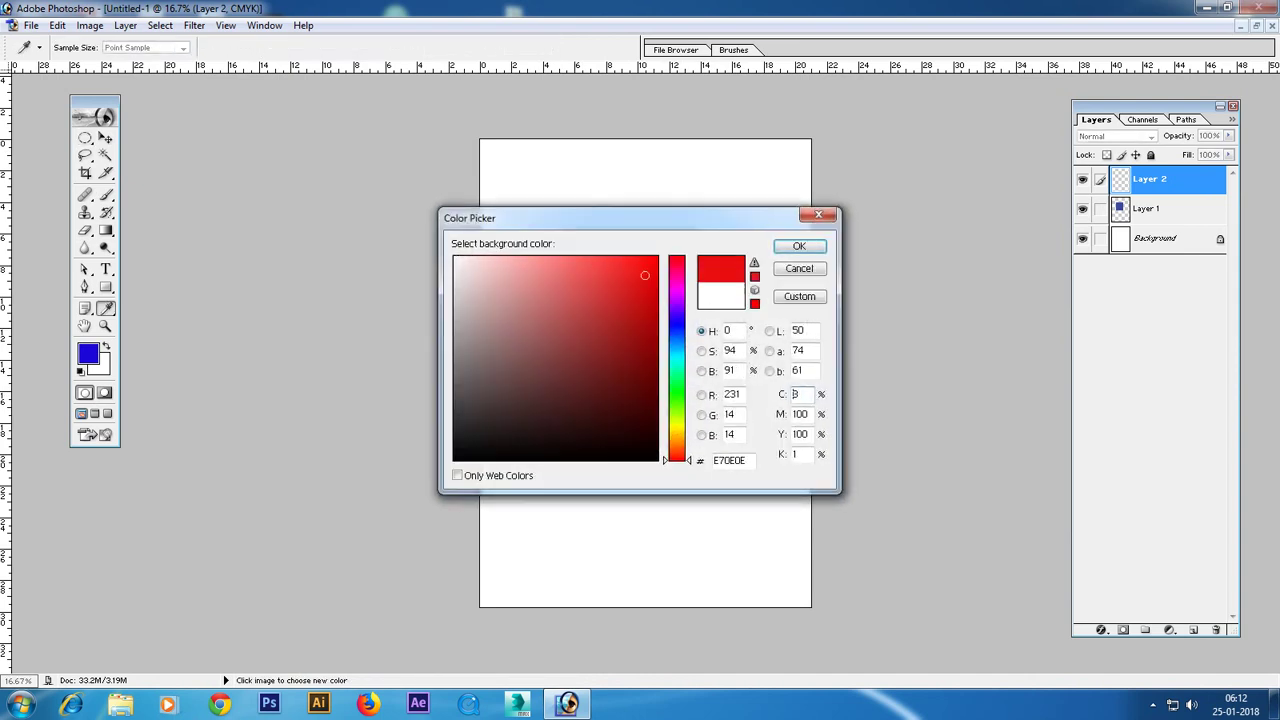
{"action": "left_click", "coordinate": [799, 246]}
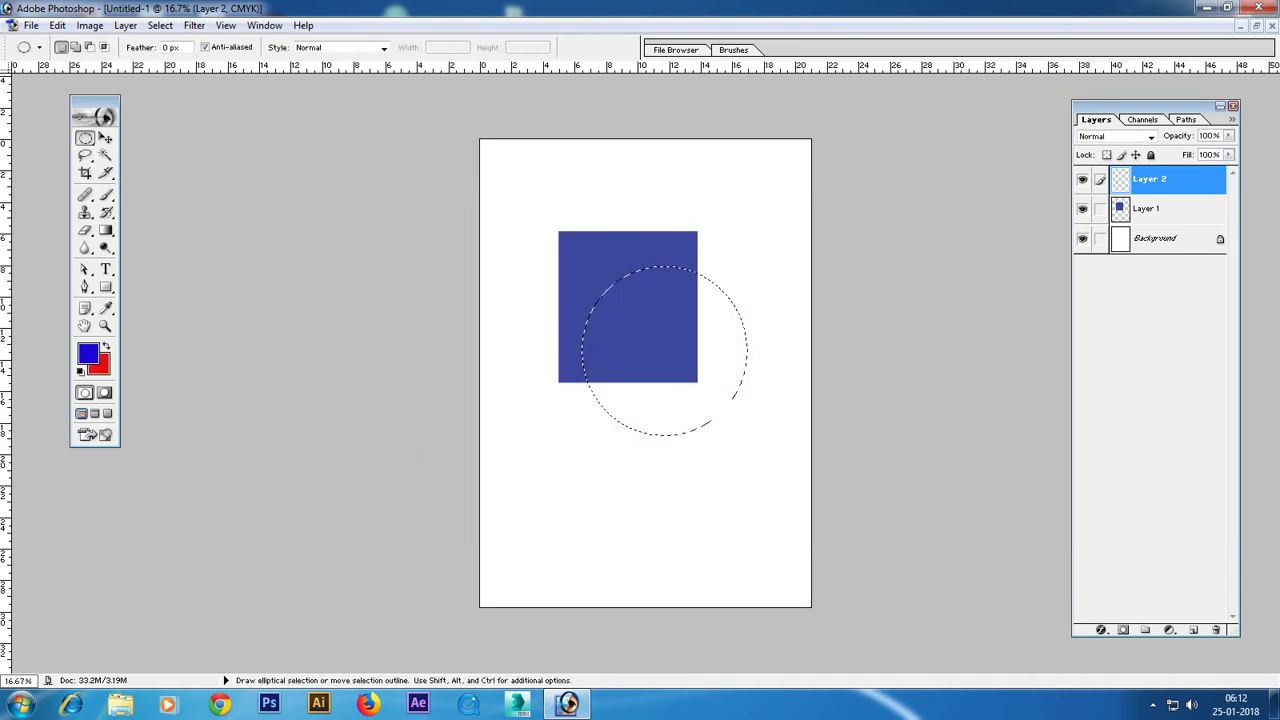
{"action": "key", "text": "ctrl+BackSpace"}
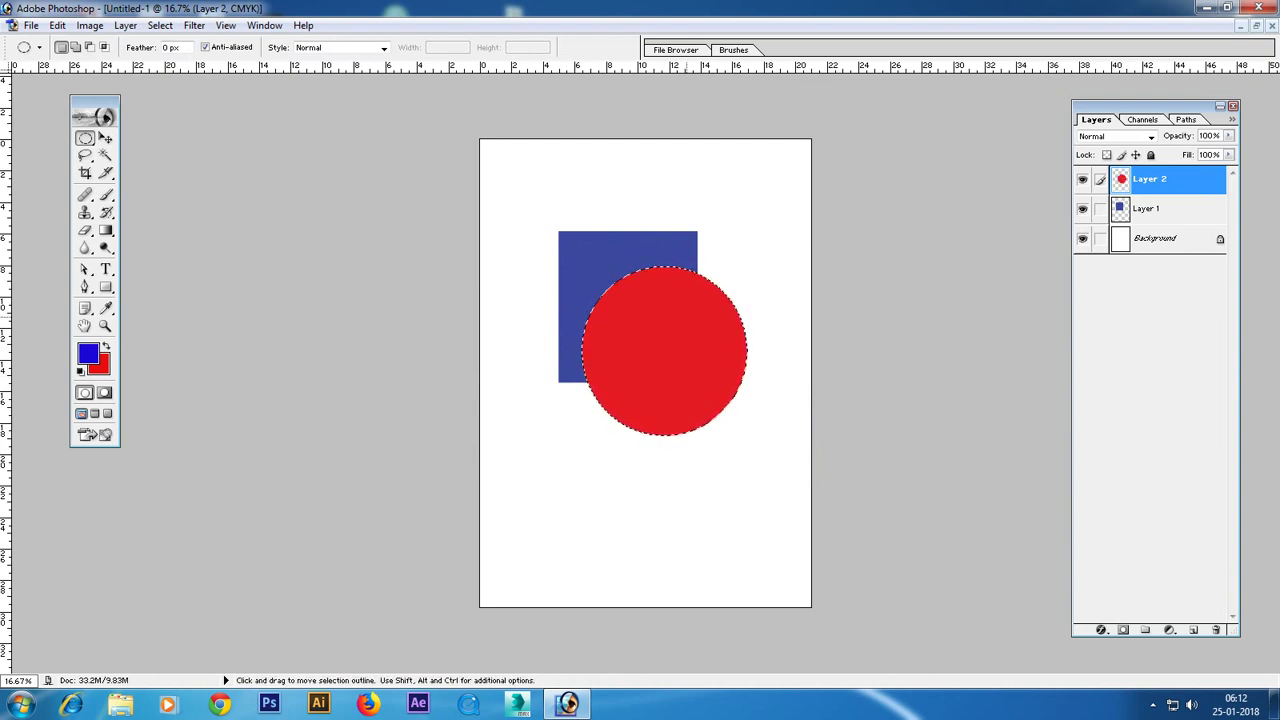
{"action": "key", "text": "ctrl+d"}
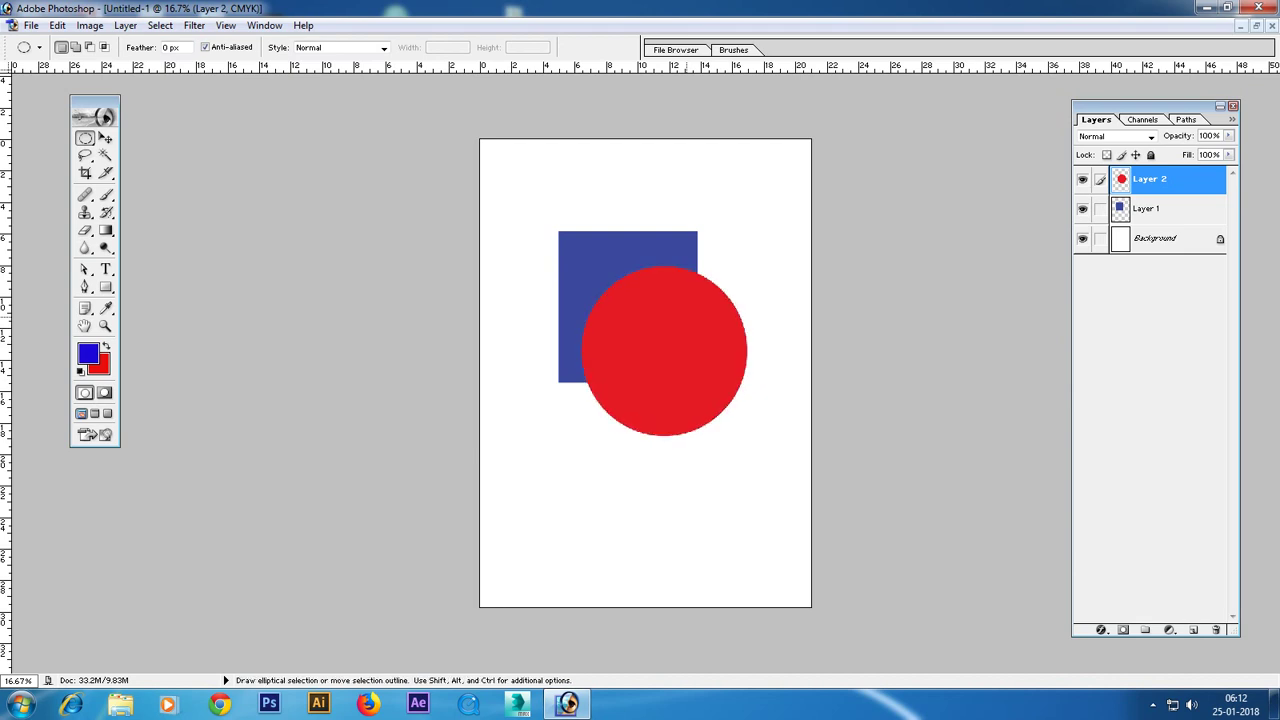
Move the red circle below the blue square and add an empty Layer 3.
{"action": "left_click", "coordinate": [105, 138]}
{"action": "left_click_drag", "start_coordinate": [718, 330], "coordinate": [672, 488]}
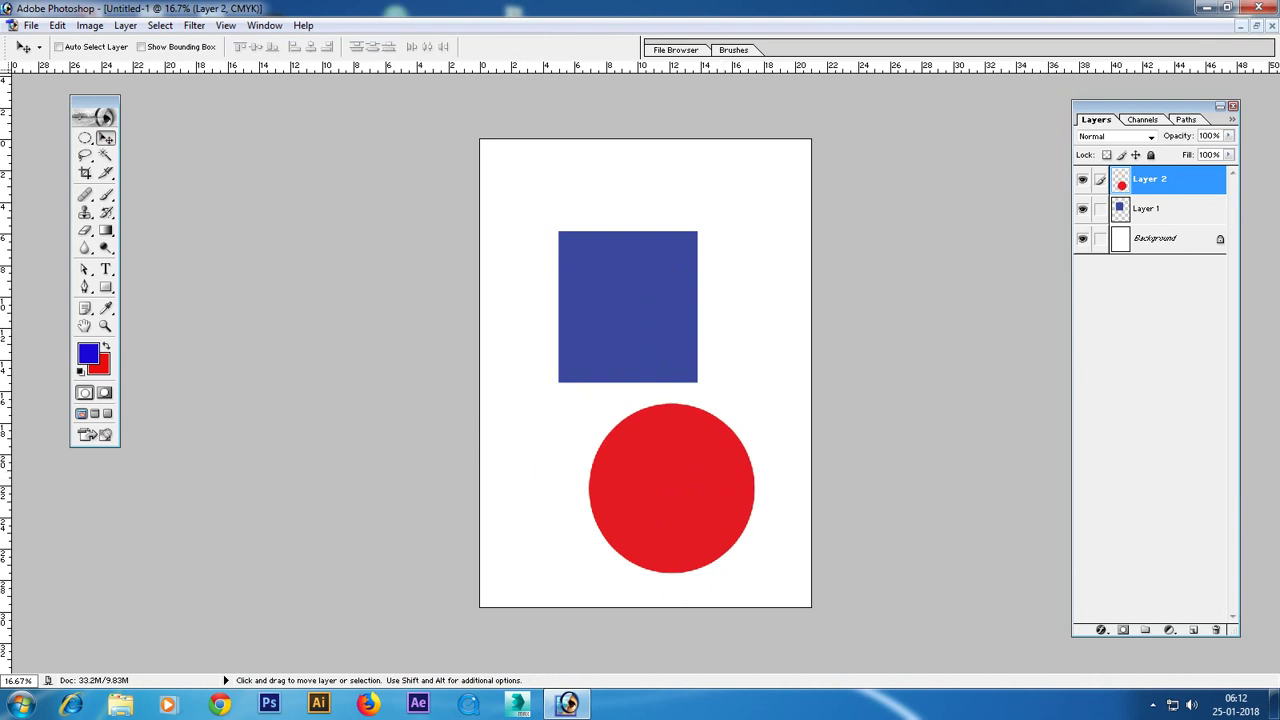
{"action": "key", "text": "ctrl+shift+n"}
{"action": "key", "text": "Return"}
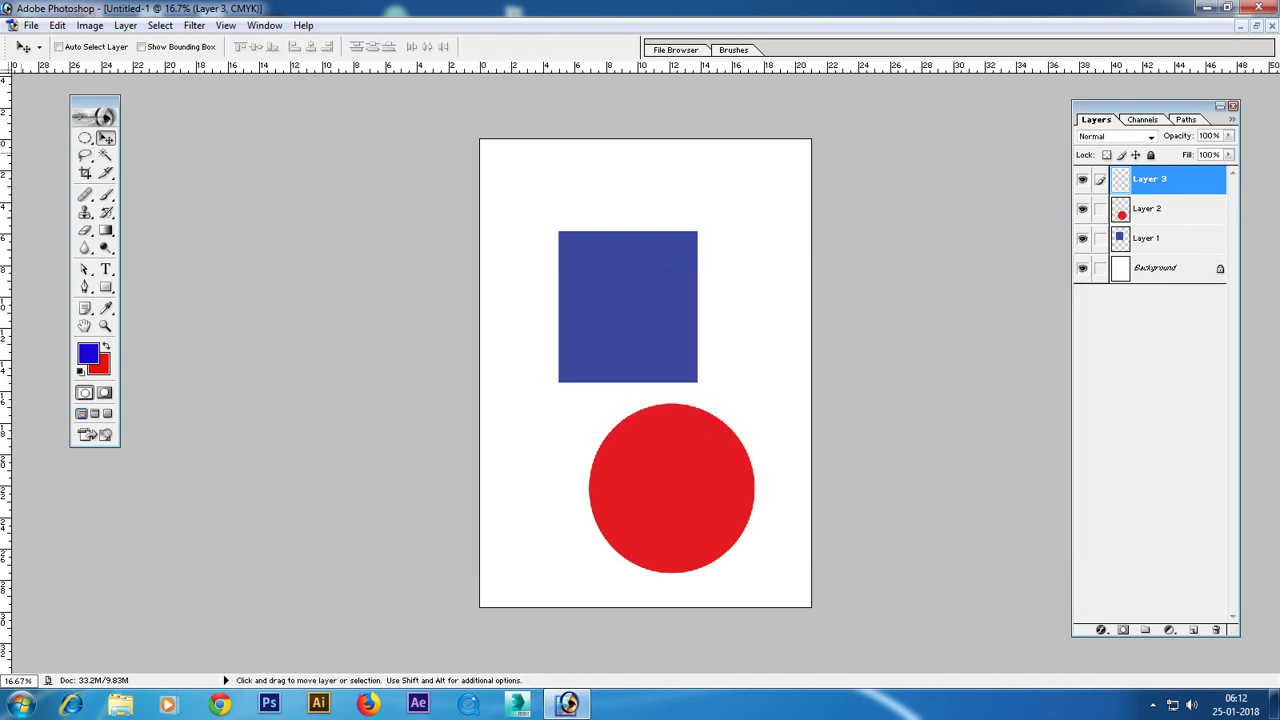
Select the Elliptical Marquee Tool in New selection mode.
{"action": "left_click", "coordinate": [84, 138]}
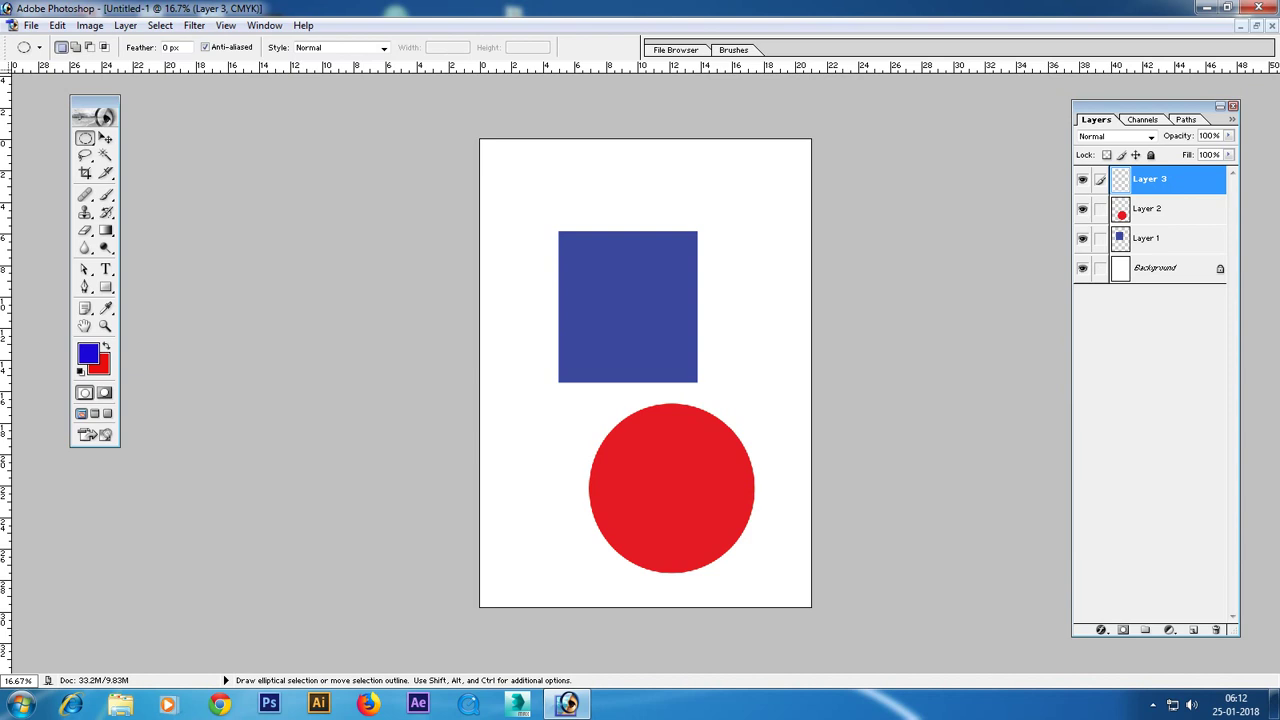
{"action": "key", "text": "alt"}
{"action": "key", "text": "shift"}
{"action": "key", "text": "shift"}
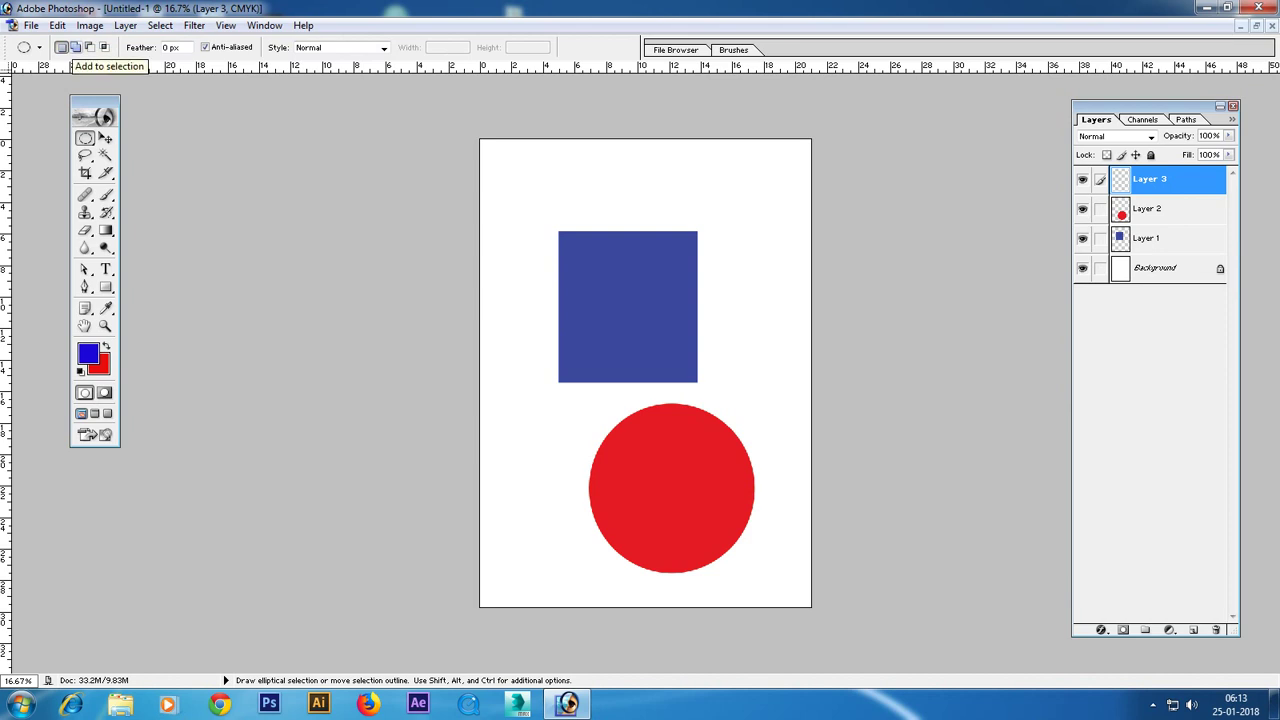
{"action": "left_click", "coordinate": [61, 47]}
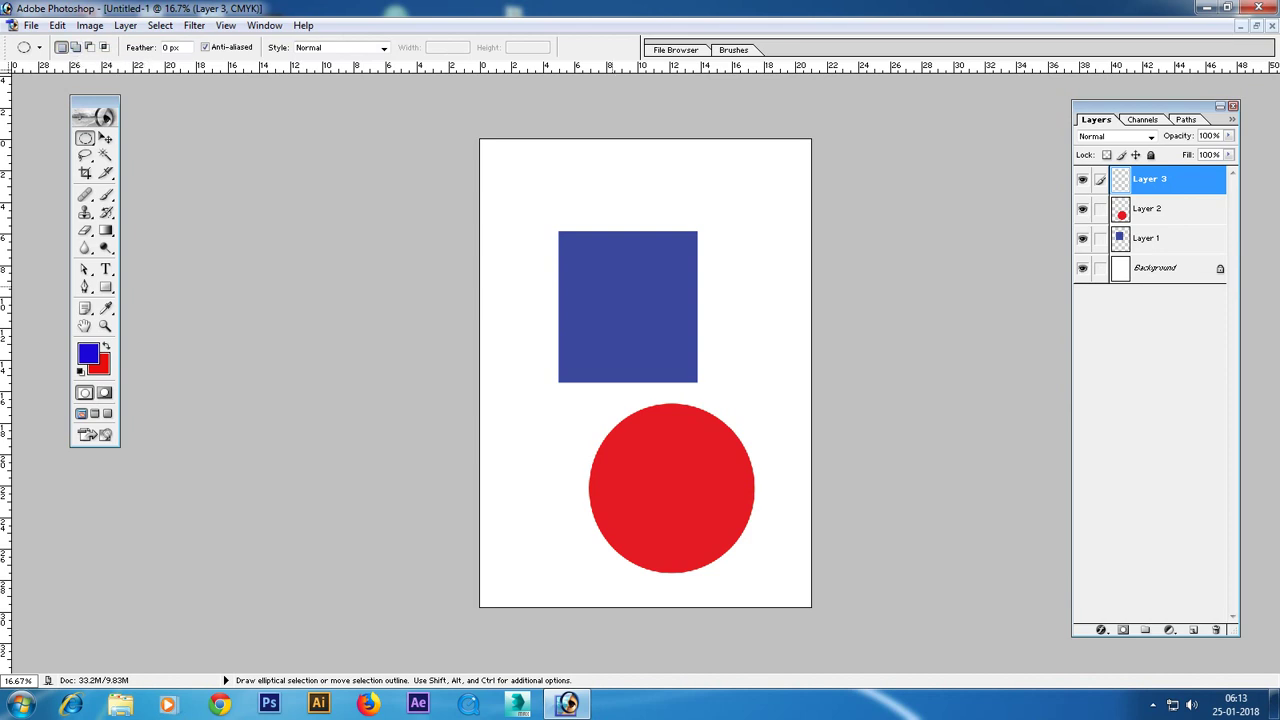
Select two overlapping circles using Add to selection.
{"action": "left_click", "coordinate": [75, 47]}
{"action": "left_click_drag", "start_coordinate": [566, 208], "coordinate": [736, 396]}
{"action": "left_click_drag", "start_coordinate": [788, 487], "coordinate": [641, 320]}
Fill the double-circle selection with green, deselect, and nudge it slightly left and down.
{"action": "left_click", "coordinate": [88, 353]}
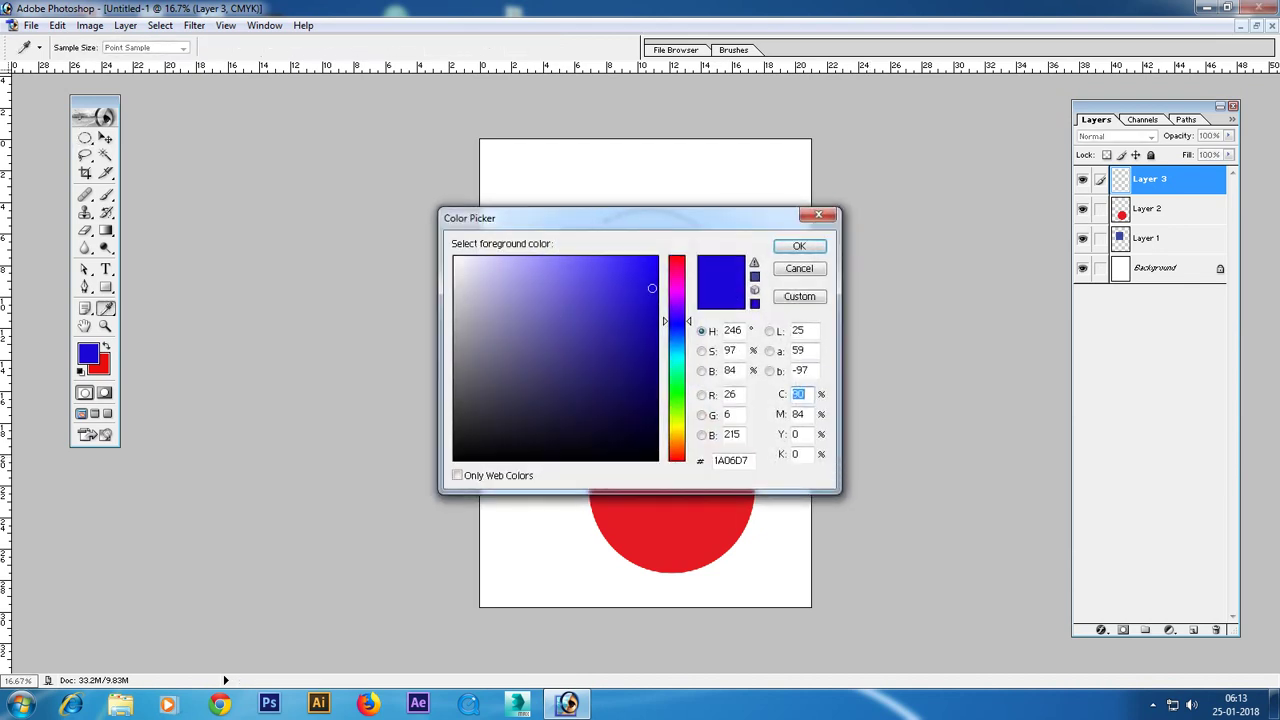
{"action": "left_click_drag", "start_coordinate": [677, 324], "coordinate": [677, 386]}
{"action": "key", "text": "Return"}
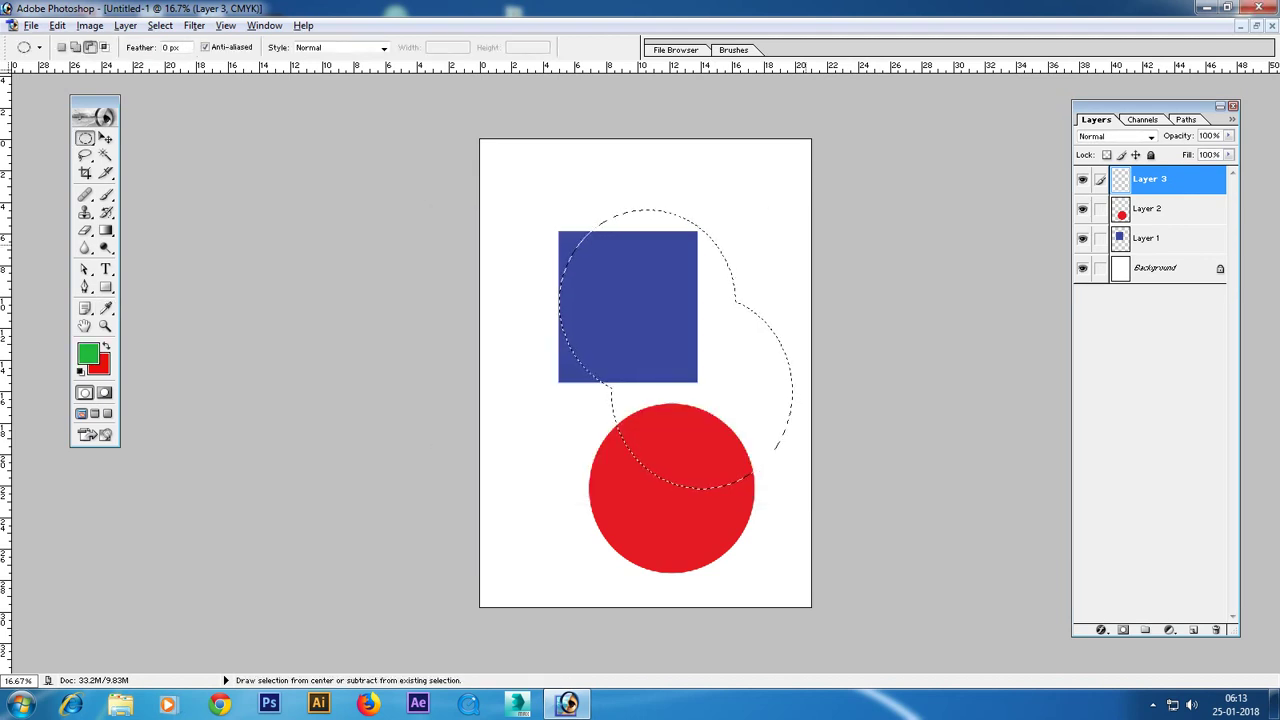
{"action": "key", "text": "alt+BackSpace"}
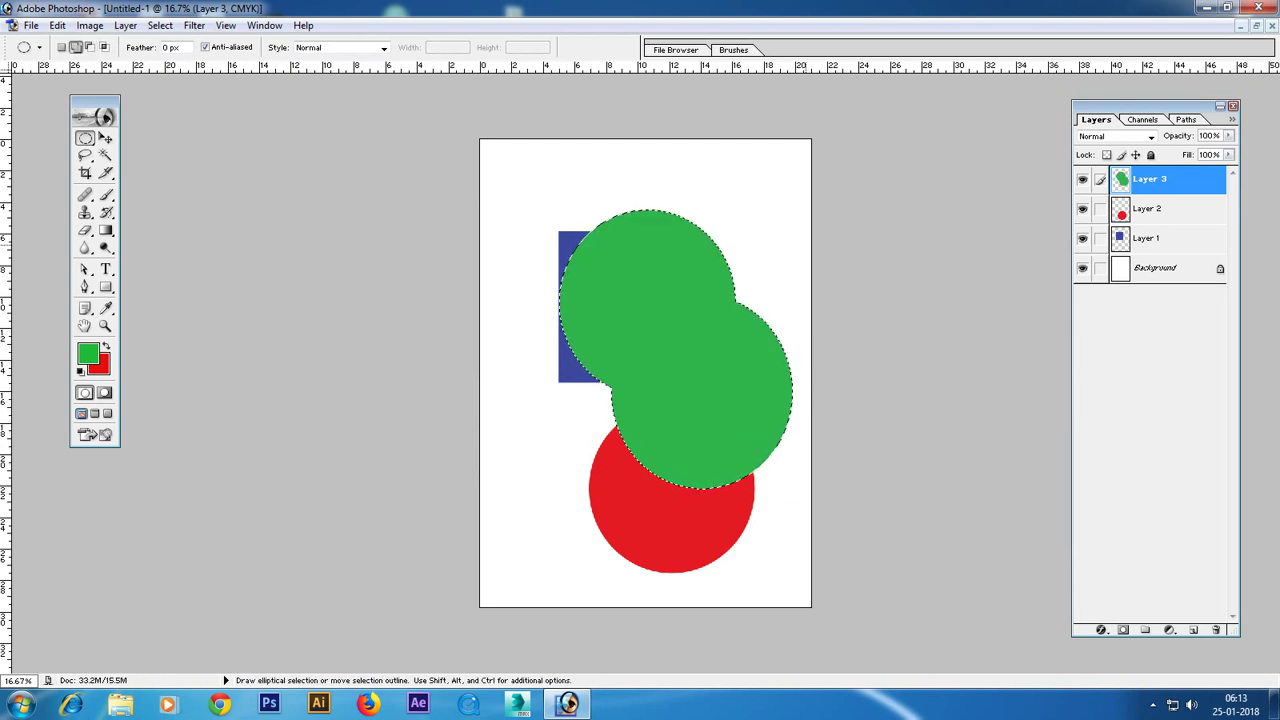
{"action": "key", "text": "ctrl+d"}
{"action": "key", "text": "v"}
{"action": "mouse_move", "coordinate": [680, 380]}
{"action": "left_mouse_down"}
{"action": "mouse_move", "coordinate": [662, 360]}
{"action": "mouse_move", "coordinate": [619, 380]}
{"action": "mouse_move", "coordinate": [659, 395]}
{"action": "left_mouse_up"}
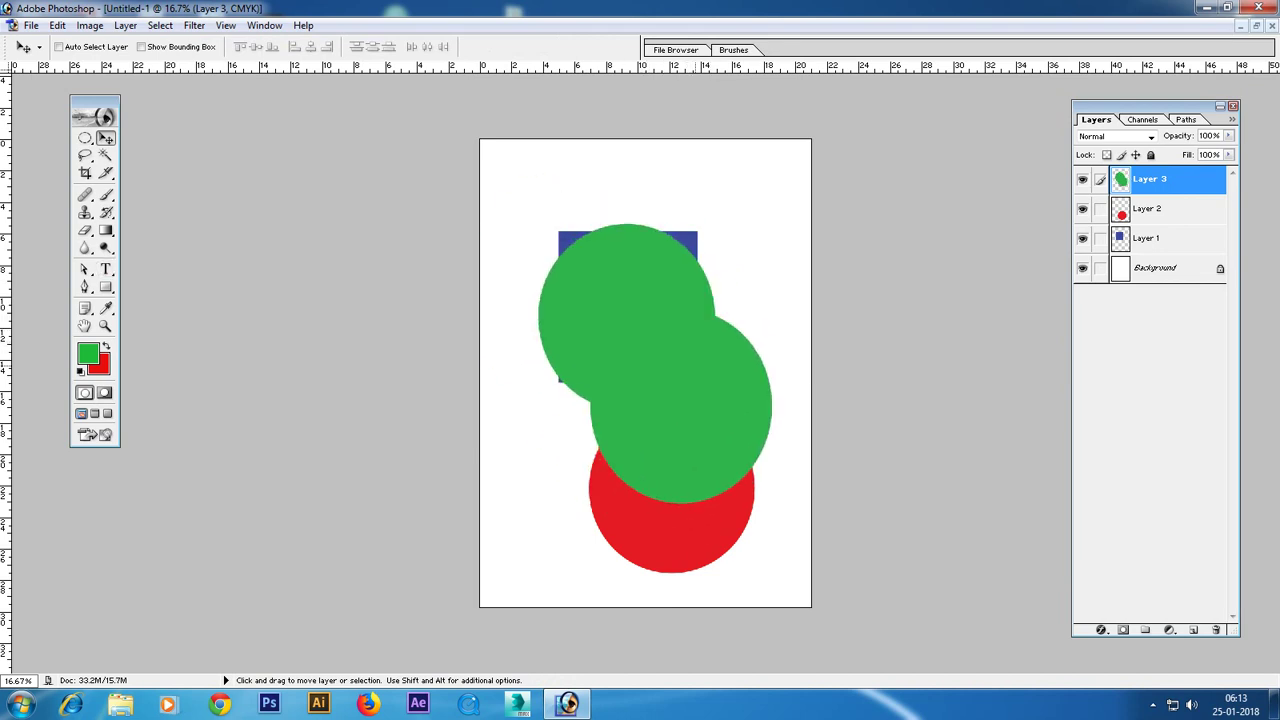
Set the Elliptical Marquee to Subtract from selection and add an empty Layer 4.
{"action": "key", "text": "m"}
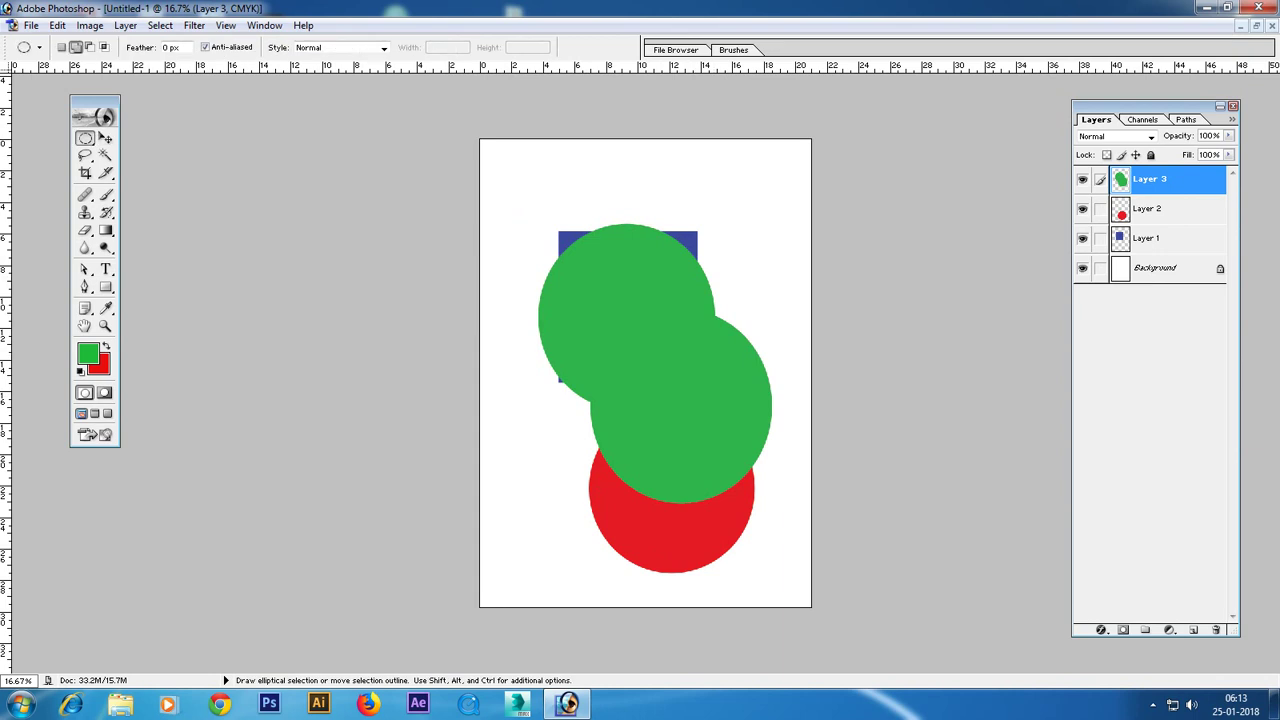
{"action": "left_click", "coordinate": [90, 47]}
{"action": "key", "text": "ctrl"}
{"action": "key", "text": "shift"}
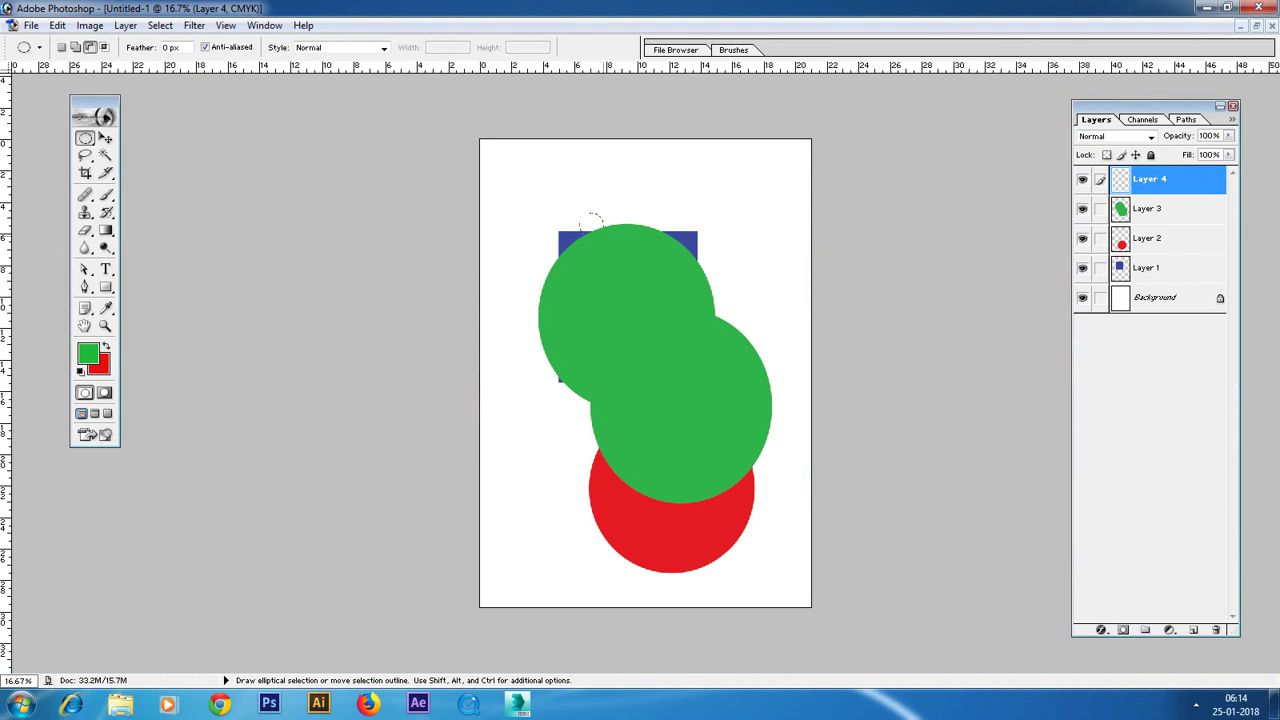
Cut a crescent selection from two overlapping circles and fill it bright yellow on Layer 4.
{"action": "left_click_drag", "start_coordinate": [602, 230], "coordinate": [779, 418]}
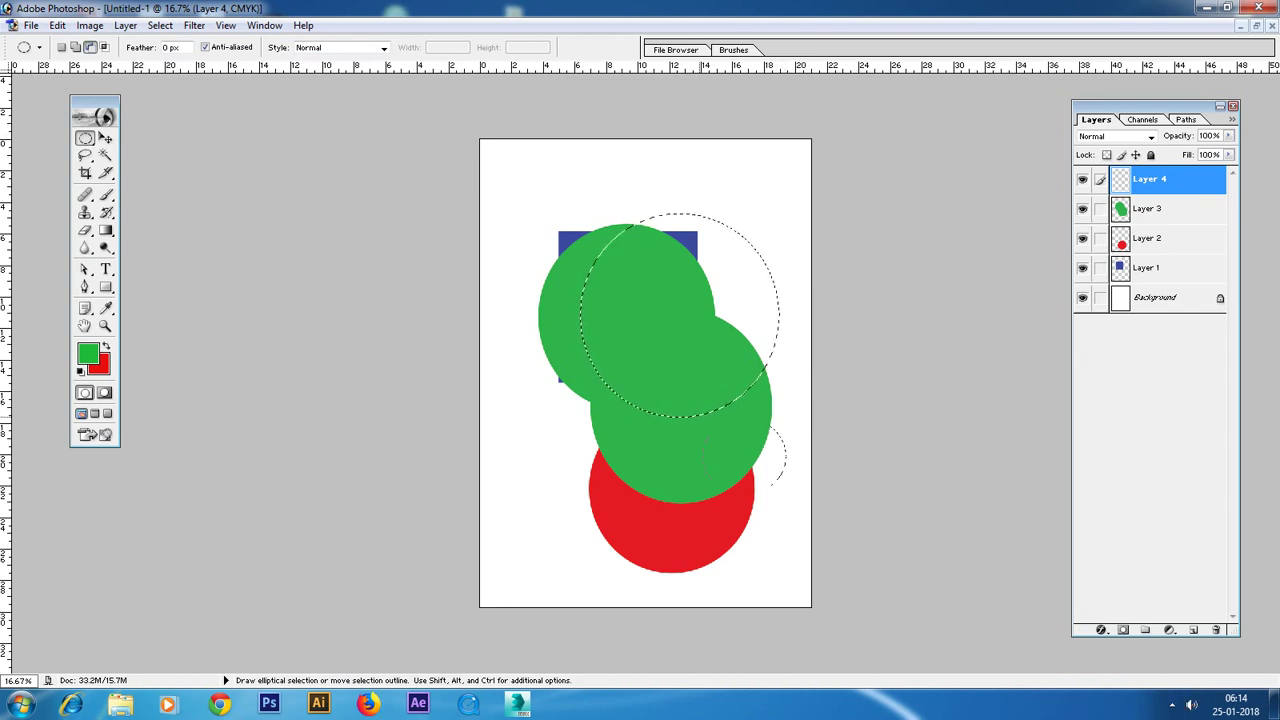
{"action": "left_click_drag", "start_coordinate": [580, 272], "coordinate": [780, 475]}
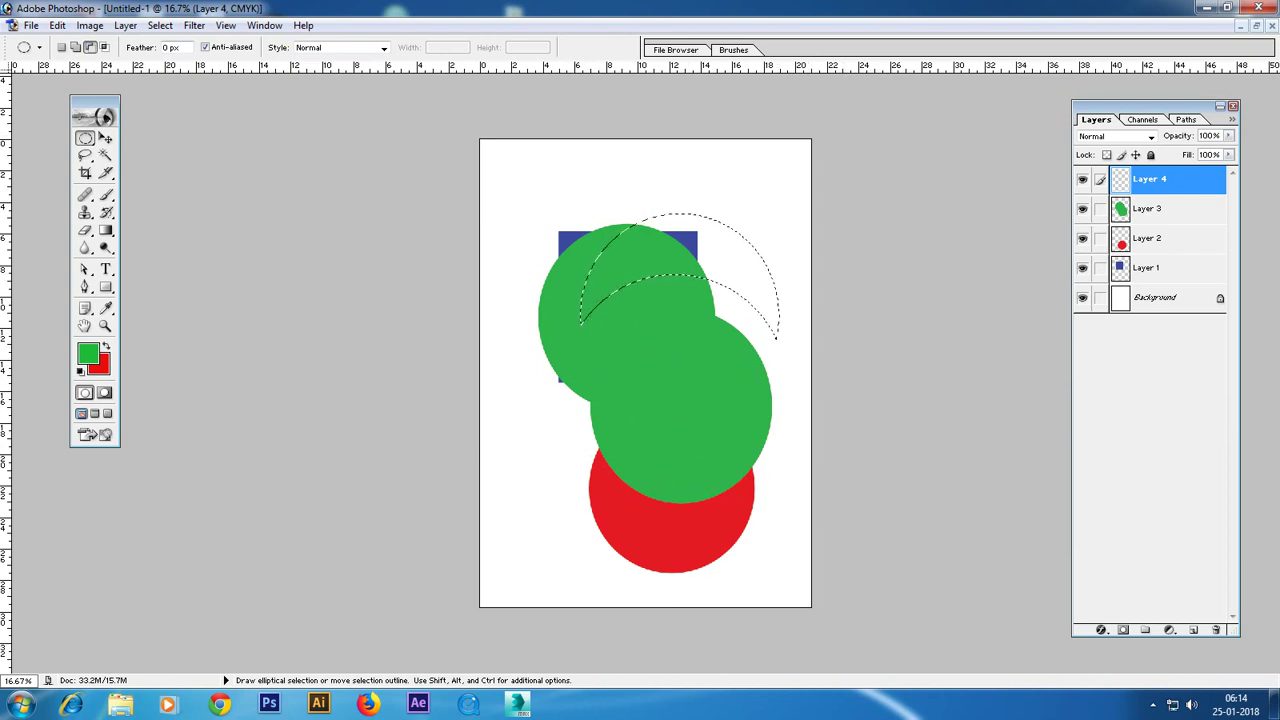
{"action": "left_click", "coordinate": [88, 353]}
{"action": "left_click", "coordinate": [676, 424]}
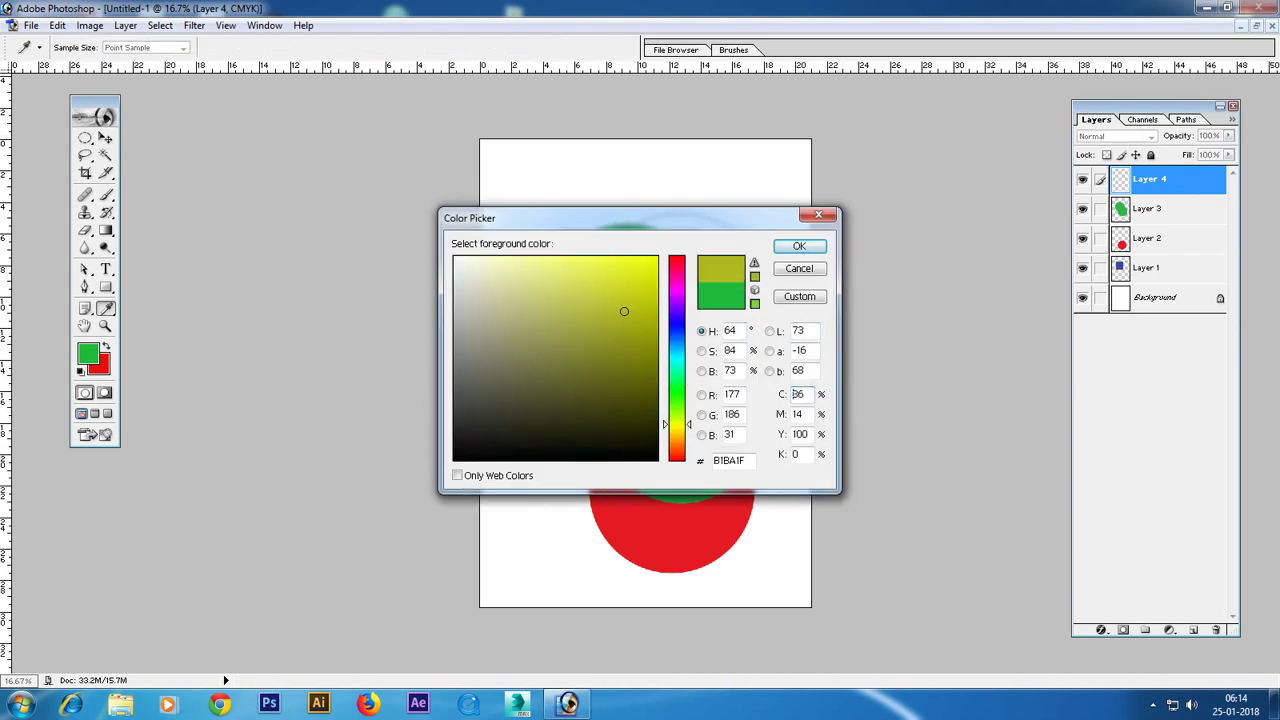
{"action": "left_click", "coordinate": [650, 262]}
{"action": "left_click", "coordinate": [799, 246]}
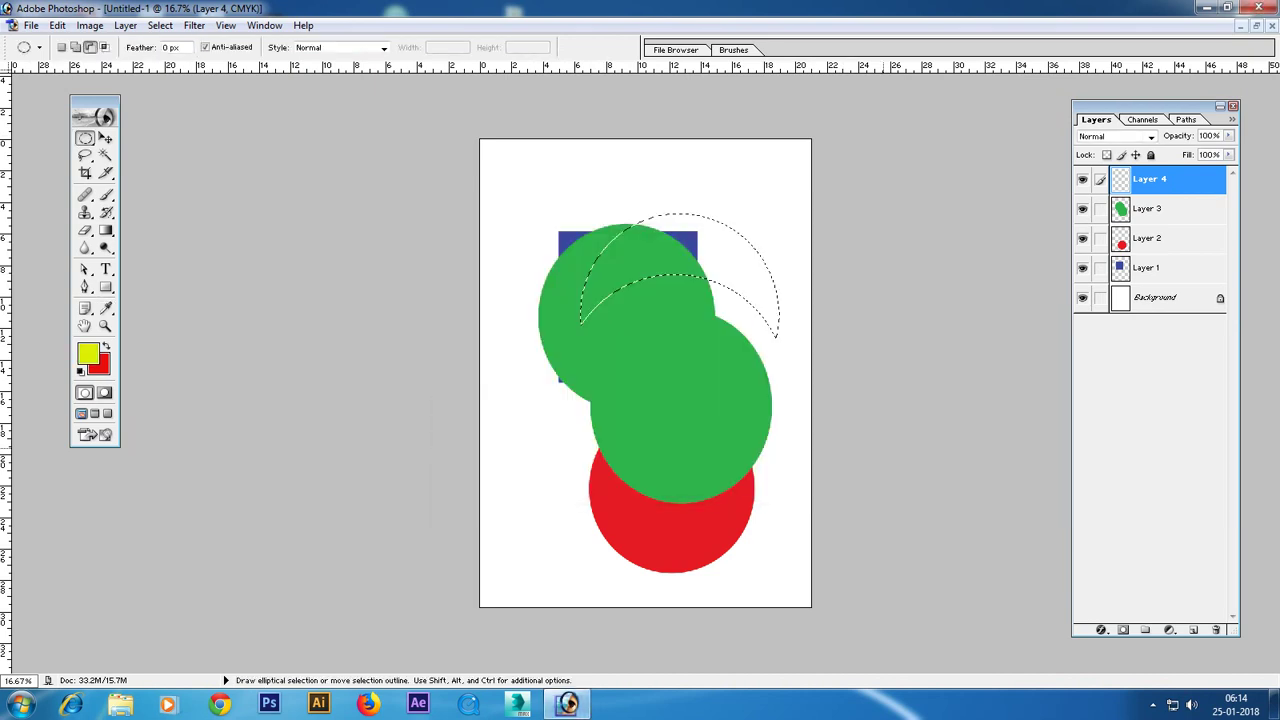
{"action": "key", "text": "alt+BackSpace"}
{"action": "key", "text": "ctrl+d"}
Move the crescent to the page top, green circles left-down, red circle right, blue square right.
{"action": "key", "text": "v"}
{"action": "left_click_drag", "start_coordinate": [680, 245], "coordinate": [670, 172]}
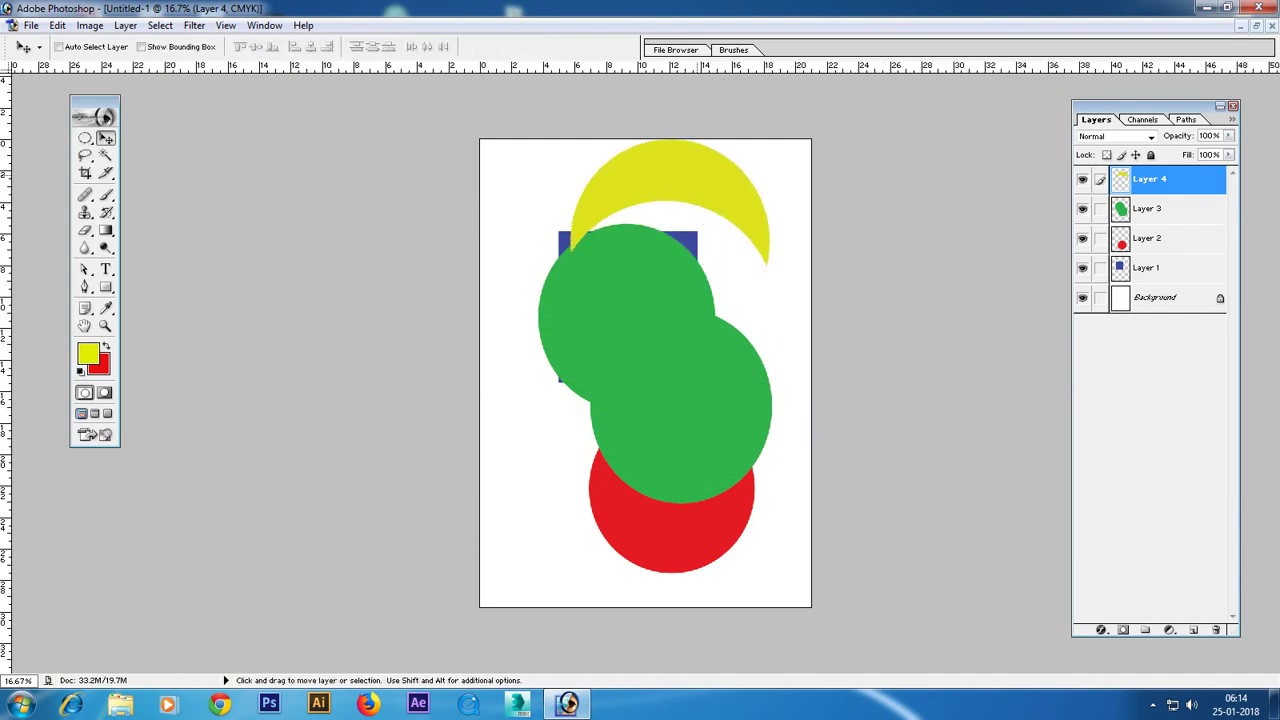
{"action": "left_click", "coordinate": [1150, 208]}
{"action": "left_click_drag", "start_coordinate": [650, 380], "coordinate": [519, 455]}
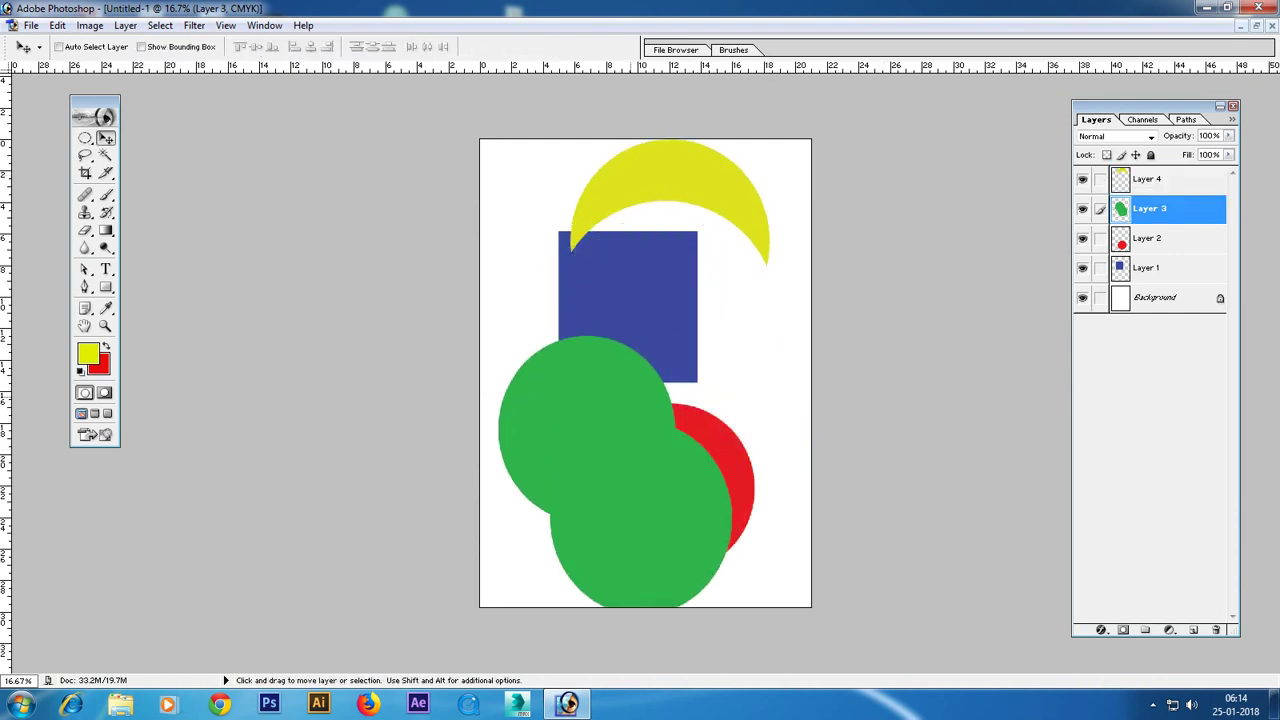
{"action": "left_click", "coordinate": [1150, 238]}
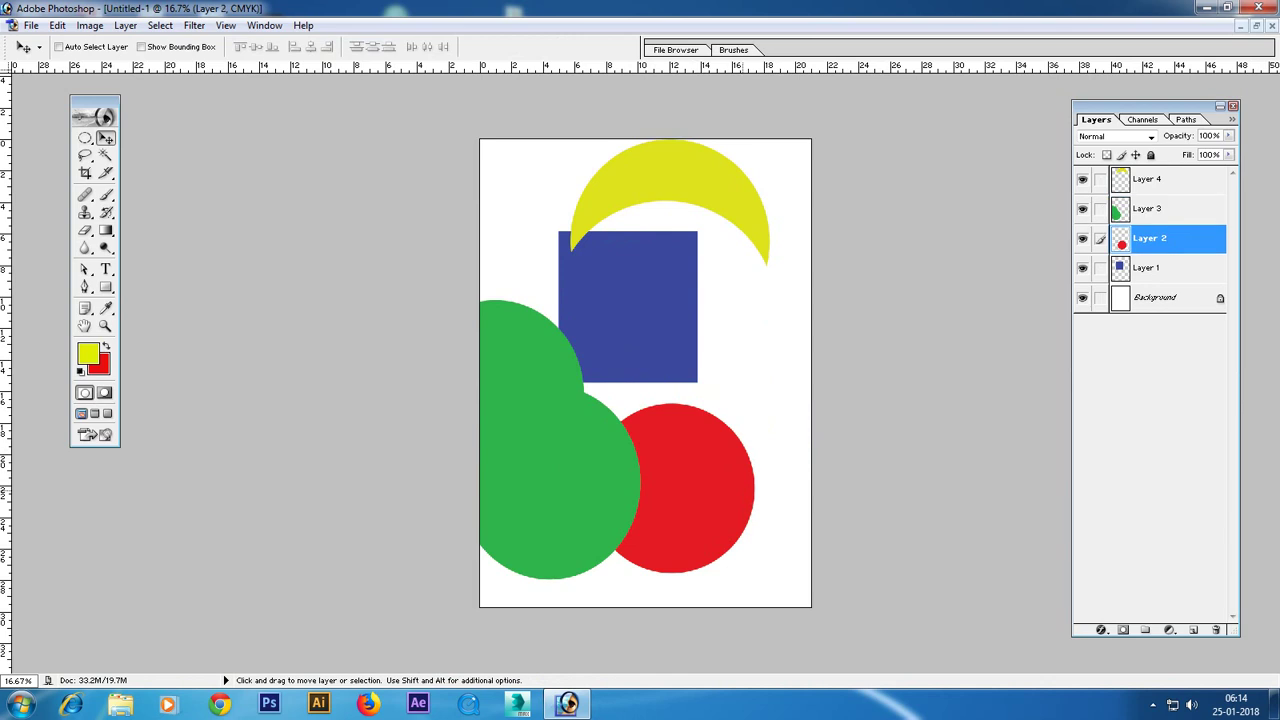
{"action": "left_click_drag", "start_coordinate": [690, 490], "coordinate": [747, 507]}
{"action": "left_click", "coordinate": [1150, 267]}
{"action": "left_click_drag", "start_coordinate": [628, 306], "coordinate": [674, 308]}
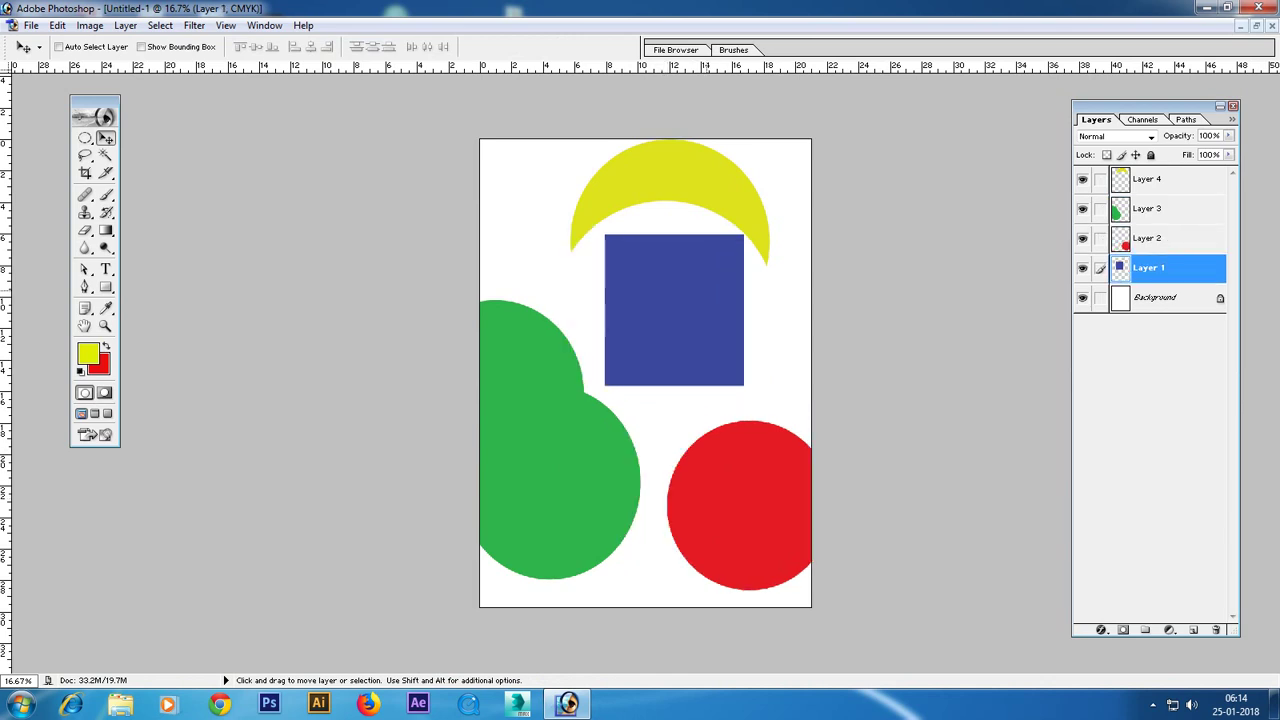
Pick layers from the canvas context menu and shift green to centre and red behind it.
{"action": "right_click", "coordinate": [545, 398]}
{"action": "left_click", "coordinate": [575, 401]}
{"action": "left_click_drag", "start_coordinate": [575, 401], "coordinate": [662, 361]}
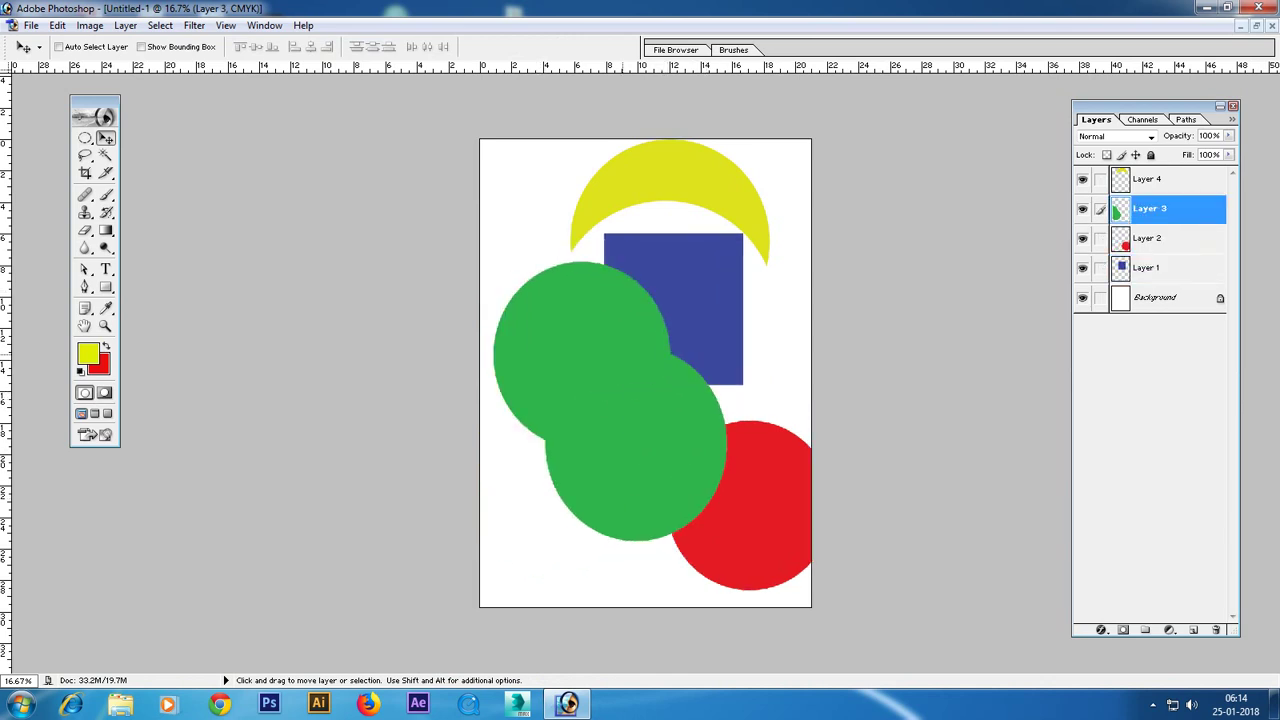
{"action": "right_click", "coordinate": [686, 264]}
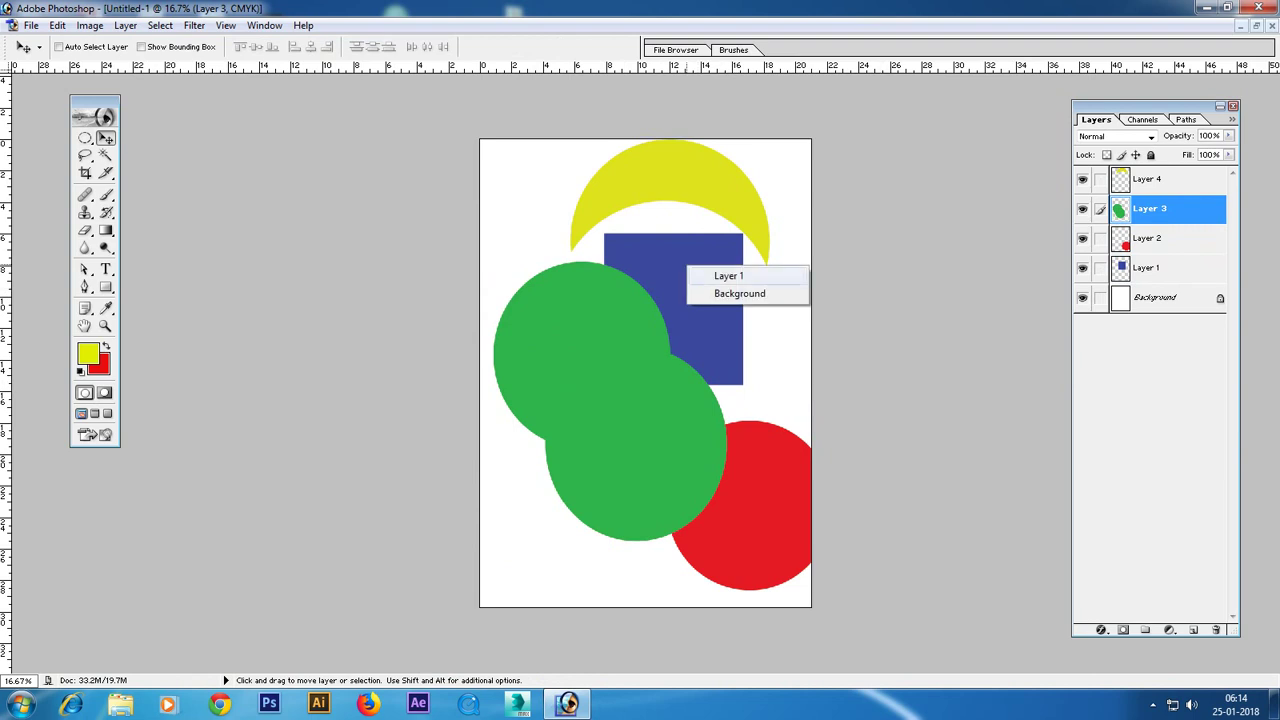
{"action": "left_click", "coordinate": [722, 272]}
{"action": "right_click", "coordinate": [712, 183]}
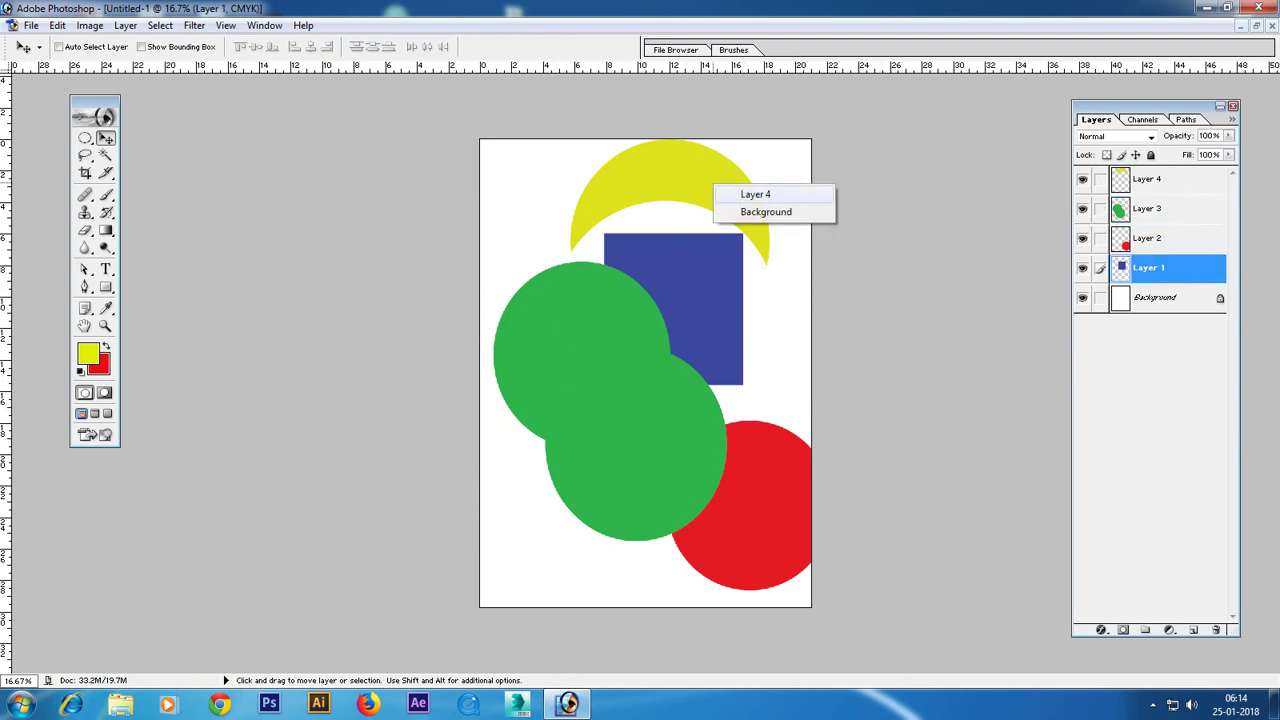
{"action": "left_click", "coordinate": [760, 192]}
{"action": "right_click", "coordinate": [776, 480]}
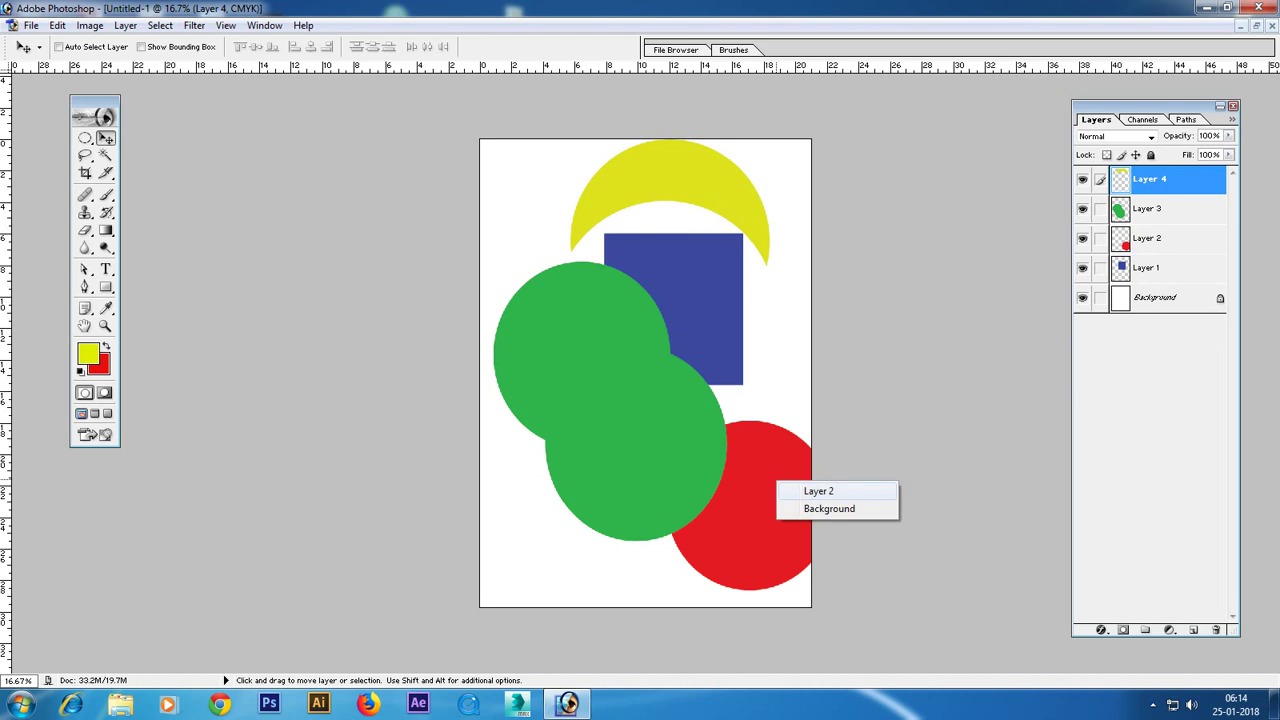
{"action": "left_click", "coordinate": [800, 488]}
{"action": "left_click_drag", "start_coordinate": [780, 488], "coordinate": [720, 430]}
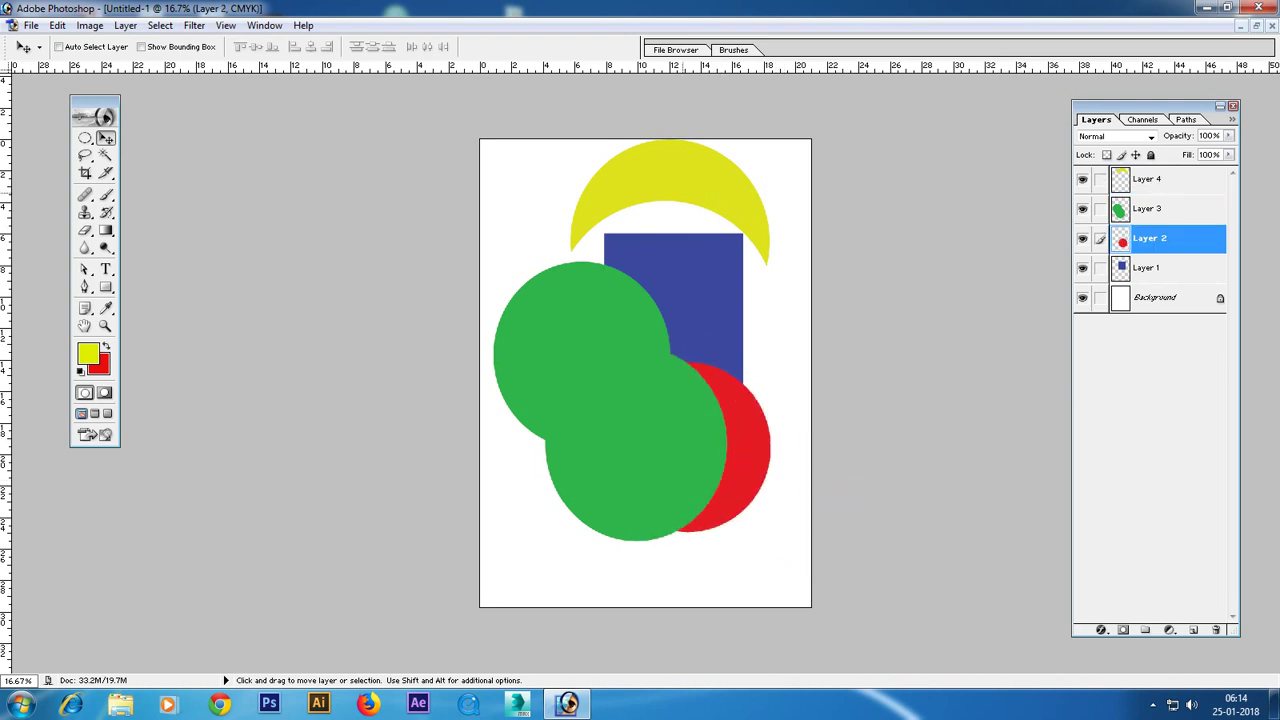
Use New Selection mode with 35 px feather to draw an oval over the blue square.
{"action": "key", "text": "m"}
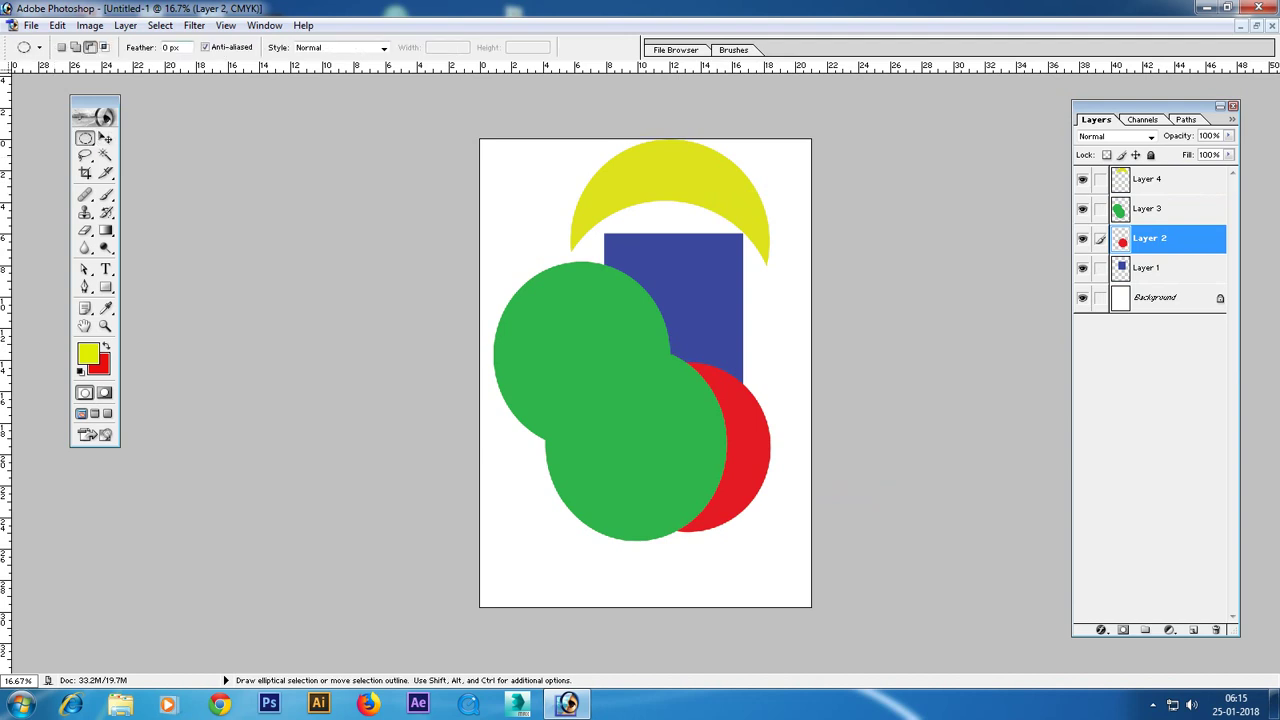
{"action": "key", "text": "alt"}
{"action": "double_click", "coordinate": [170, 47]}
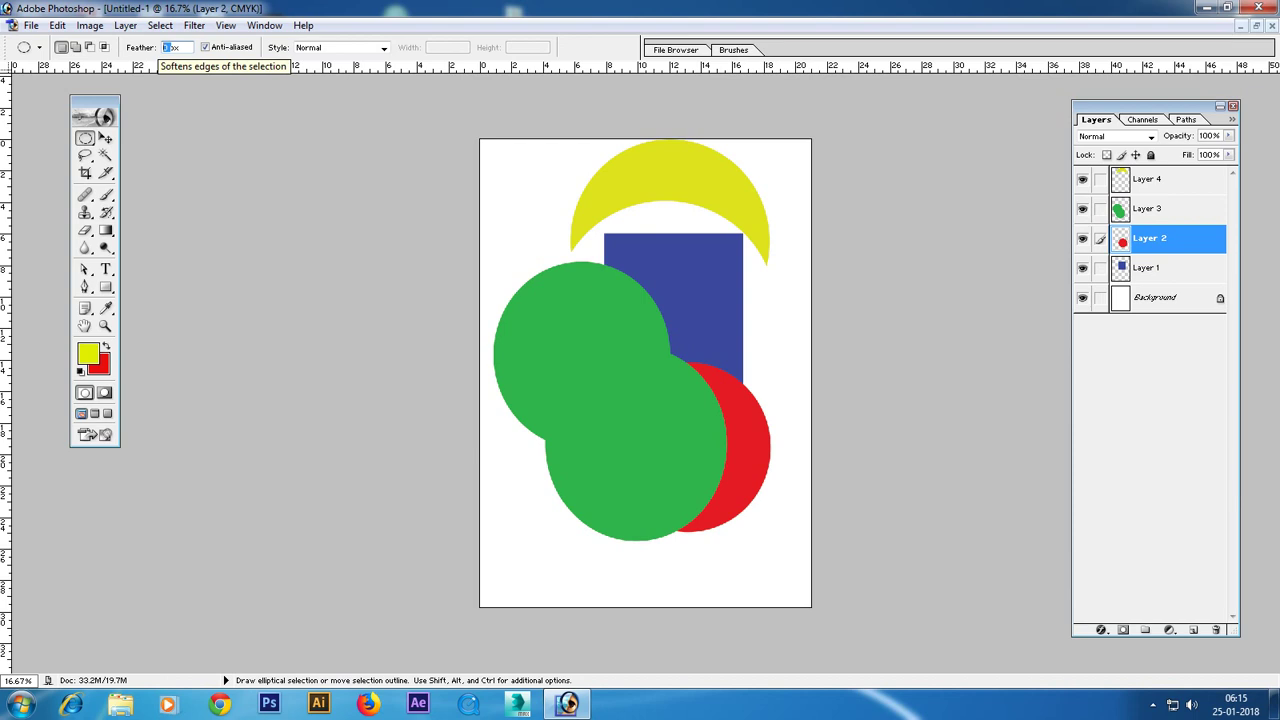
{"action": "type", "text": "35"}
{"action": "key", "text": "Return"}
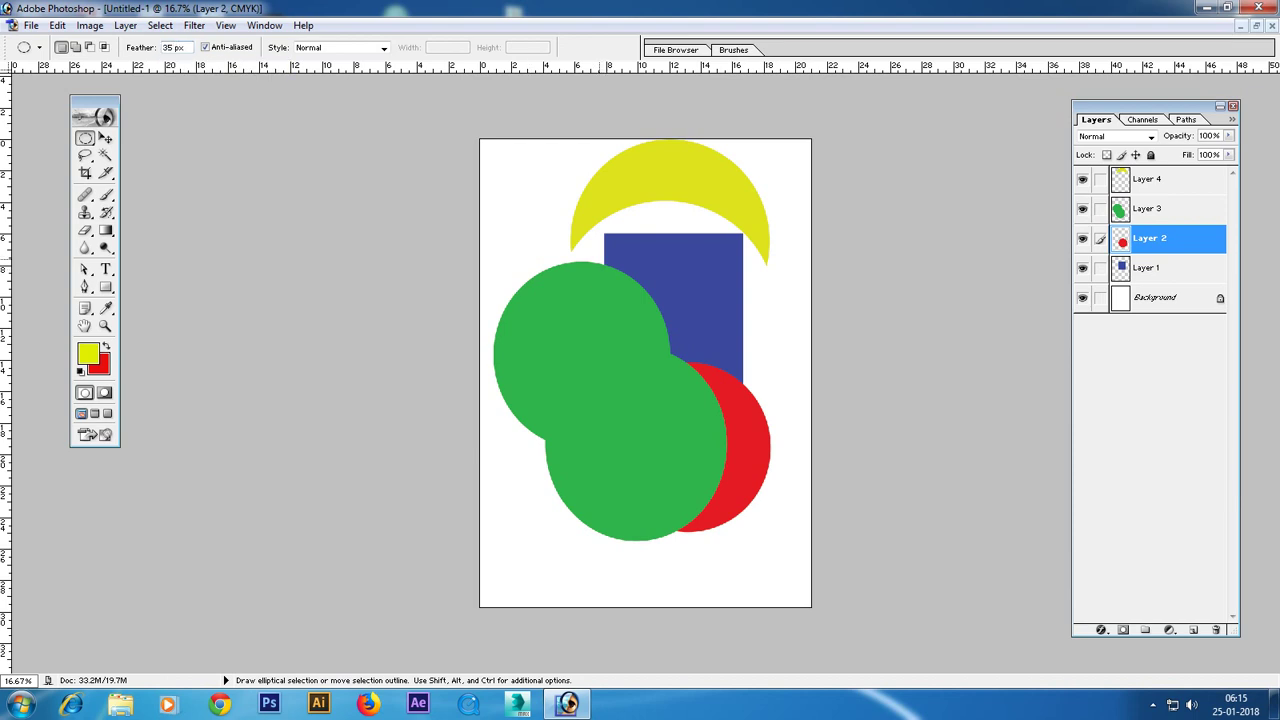
{"action": "left_click_drag", "start_coordinate": [736, 391], "coordinate": [748, 428]}
Create Layer 5 and fill the feathered oval selection with yellow.
{"action": "key", "text": "ctrl+shift+n"}
{"action": "key", "text": "Return"}
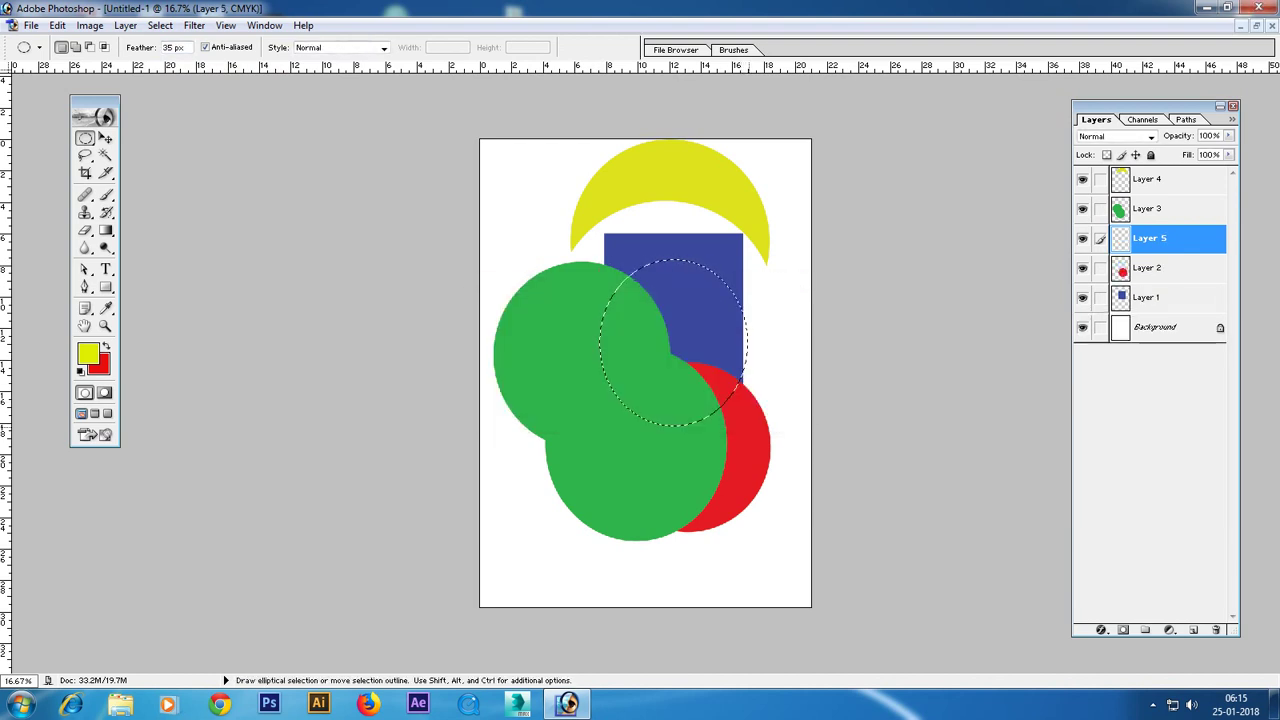
{"action": "key", "text": "alt+BackSpace"}
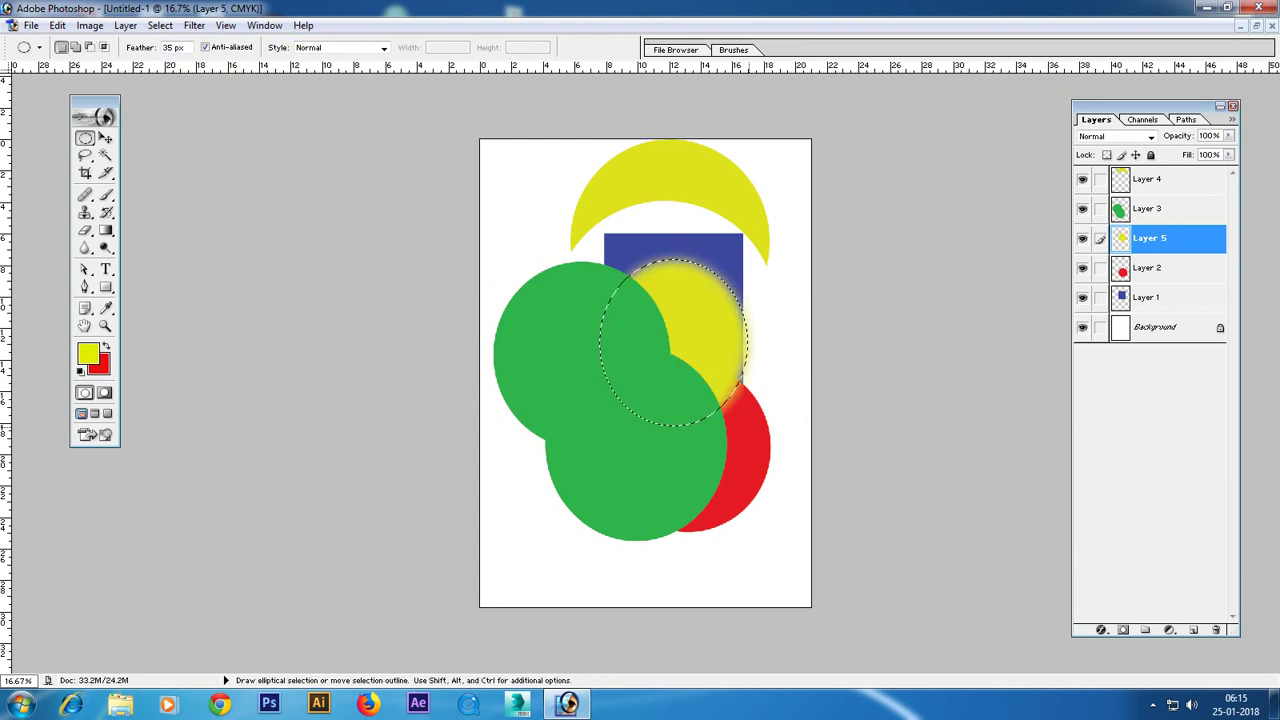
{"action": "key", "text": "ctrl+d"}
Move the yellow glow so it sits over the blue square.
{"action": "key", "text": "v"}
{"action": "mouse_move", "coordinate": [672, 340]}
{"action": "left_mouse_down"}
{"action": "mouse_move", "coordinate": [532, 233]}
{"action": "mouse_move", "coordinate": [697, 313]}
{"action": "mouse_move", "coordinate": [611, 187]}
{"action": "mouse_move", "coordinate": [697, 207]}
{"action": "mouse_move", "coordinate": [642, 245]}
{"action": "left_mouse_up"}
{"action": "mouse_move", "coordinate": [655, 290]}
{"action": "left_mouse_down"}
{"action": "mouse_move", "coordinate": [700, 300]}
{"action": "mouse_move", "coordinate": [690, 280]}
{"action": "mouse_move", "coordinate": [683, 298]}
{"action": "left_mouse_up"}
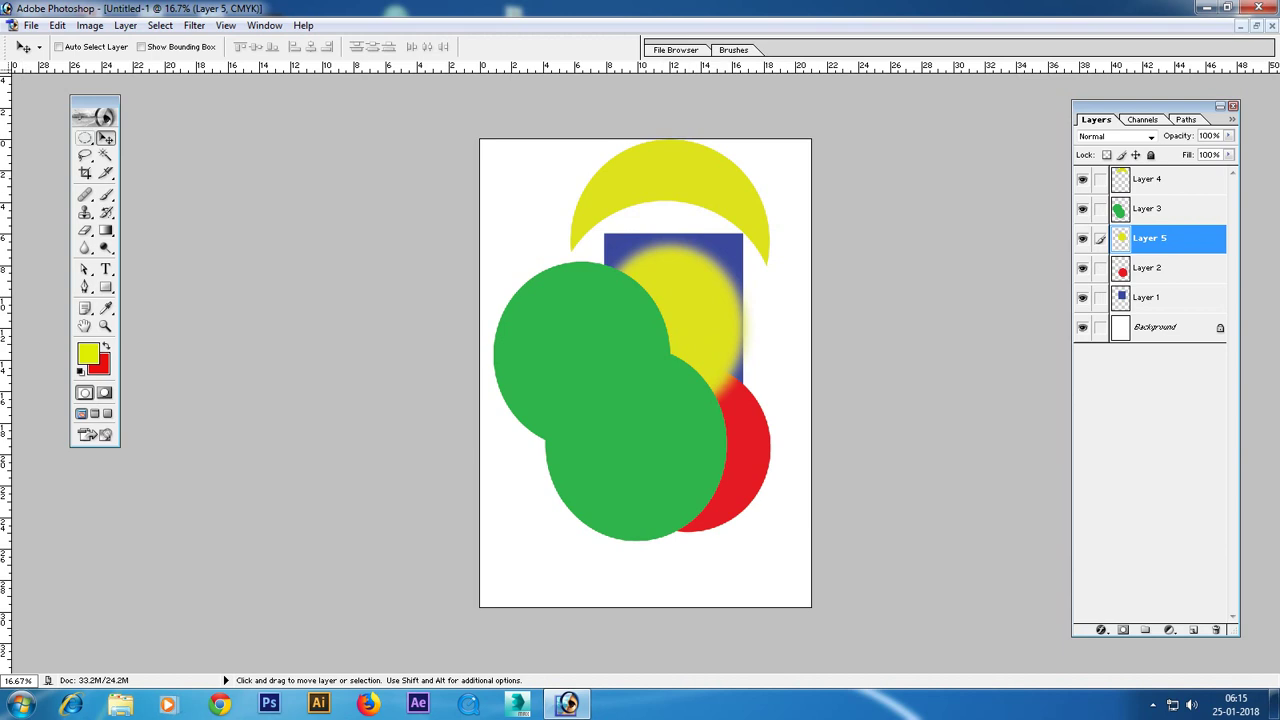
{"action": "key", "text": "m"}
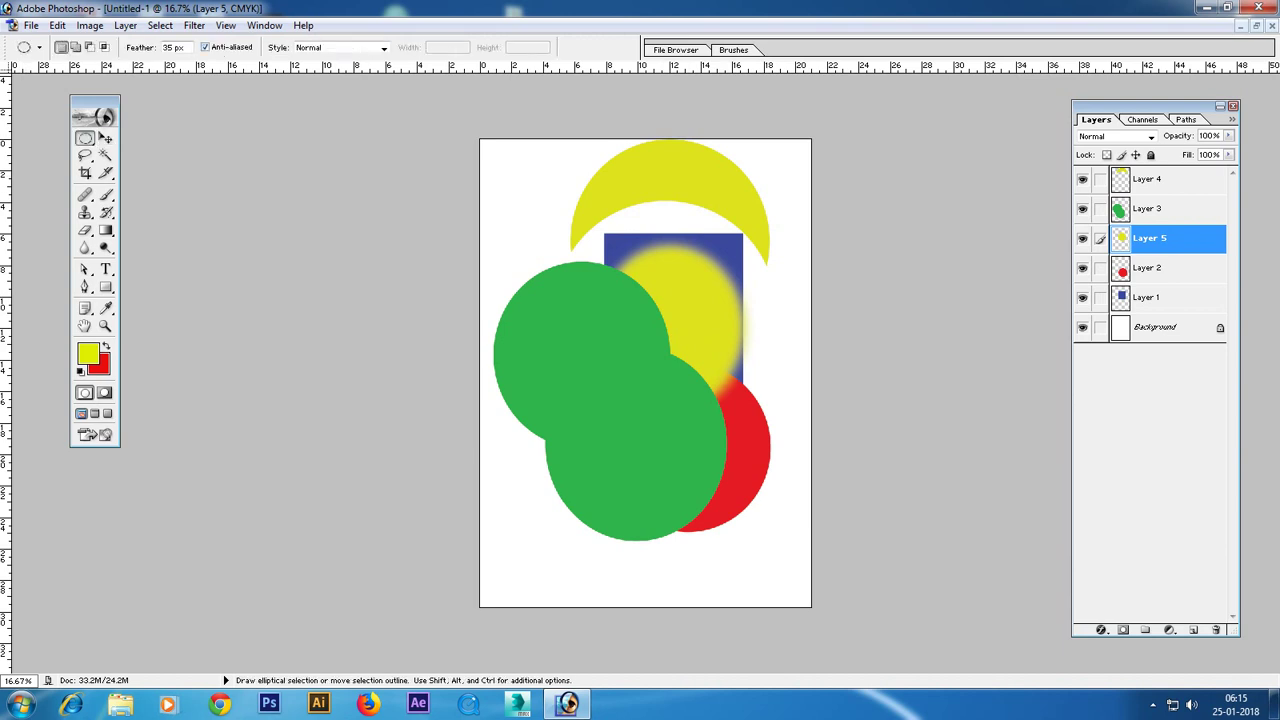